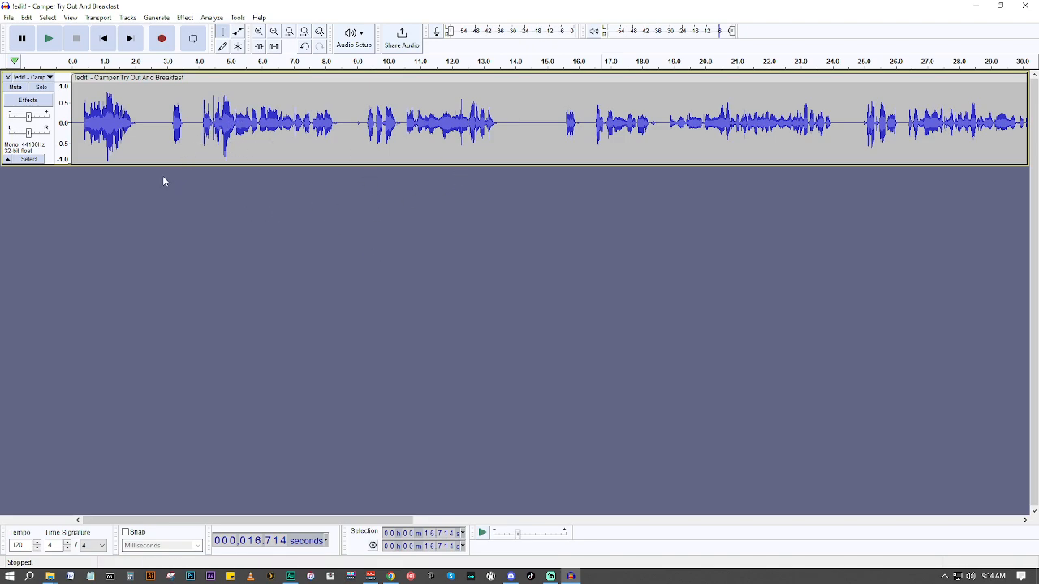
# Step: Add a label at the cursor near 16.7 seconds and adjust its boundaries to span about 7.5 to 12 seconds
pyautogui.click(23, 22)
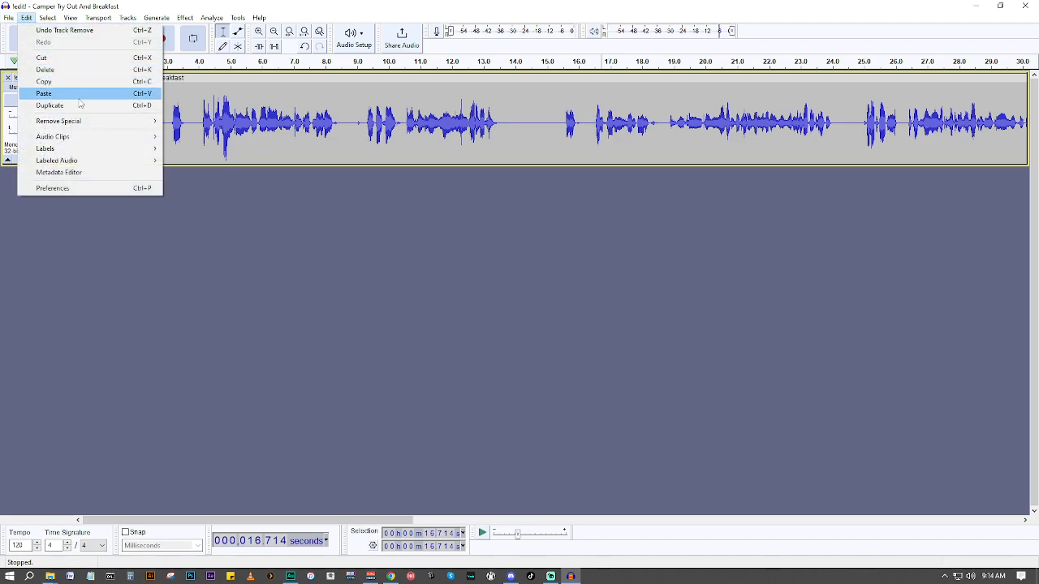
pyautogui.moveTo(85, 150)
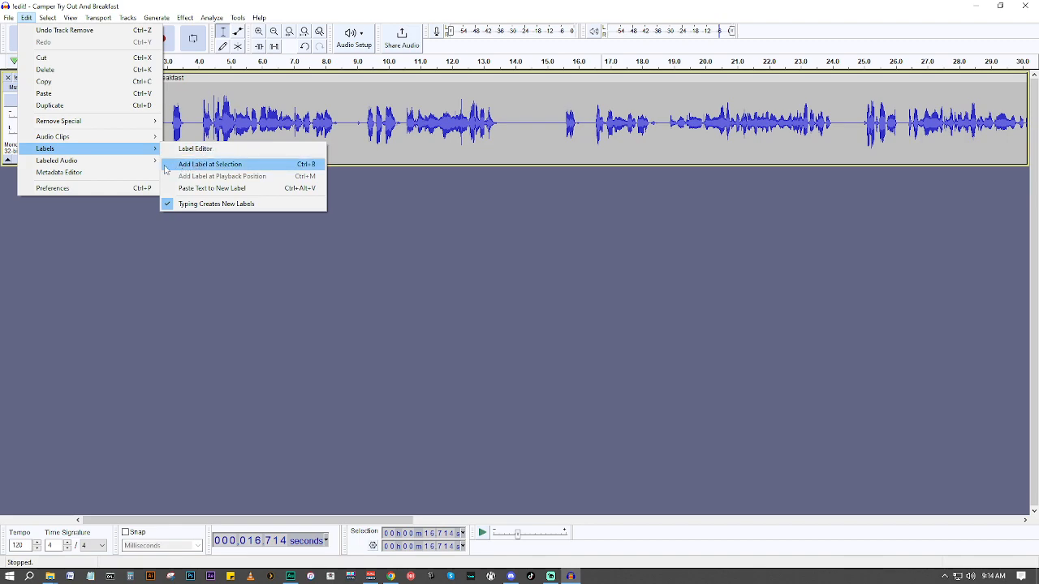
pyautogui.moveTo(156, 161)
pyautogui.click(227, 167)
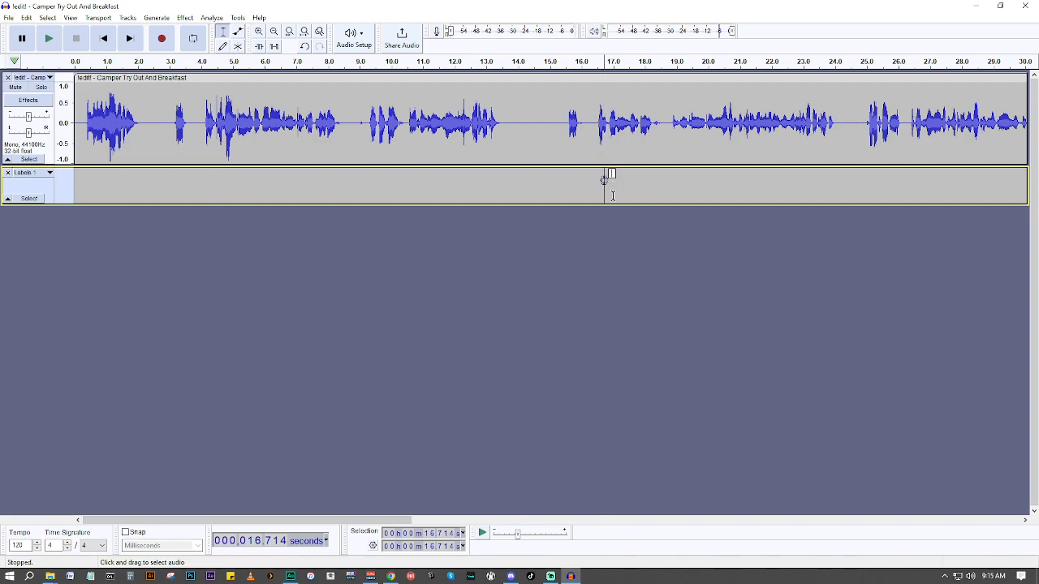
pyautogui.click(605, 183)
pyautogui.moveTo(605, 182); pyautogui.dragTo(316, 186)
pyautogui.moveTo(315, 182); pyautogui.dragTo(451, 180)
# Step: Delete the label by selecting the label track's range from about 7.2 to 17.6 seconds and removing its contents
pyautogui.click(631, 187)
pyautogui.moveTo(631, 188); pyautogui.dragTo(300, 206)
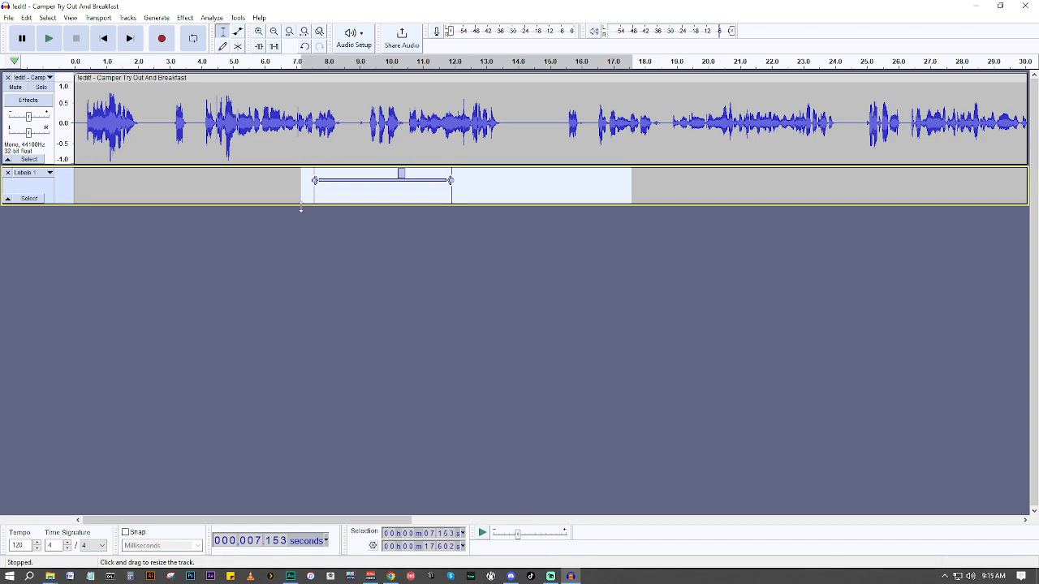
pyautogui.press('Delete')
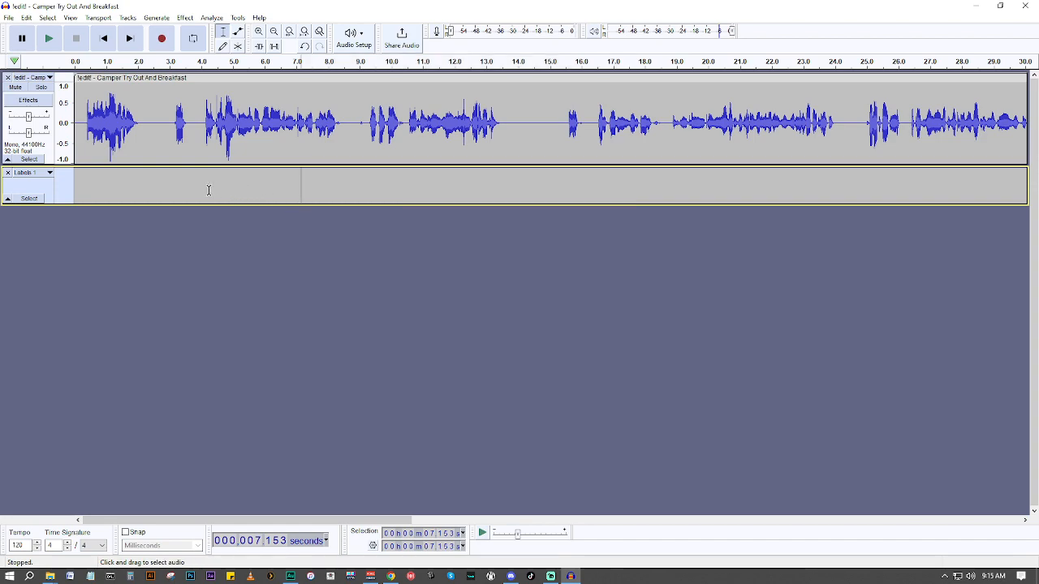
pyautogui.click(27, 18)
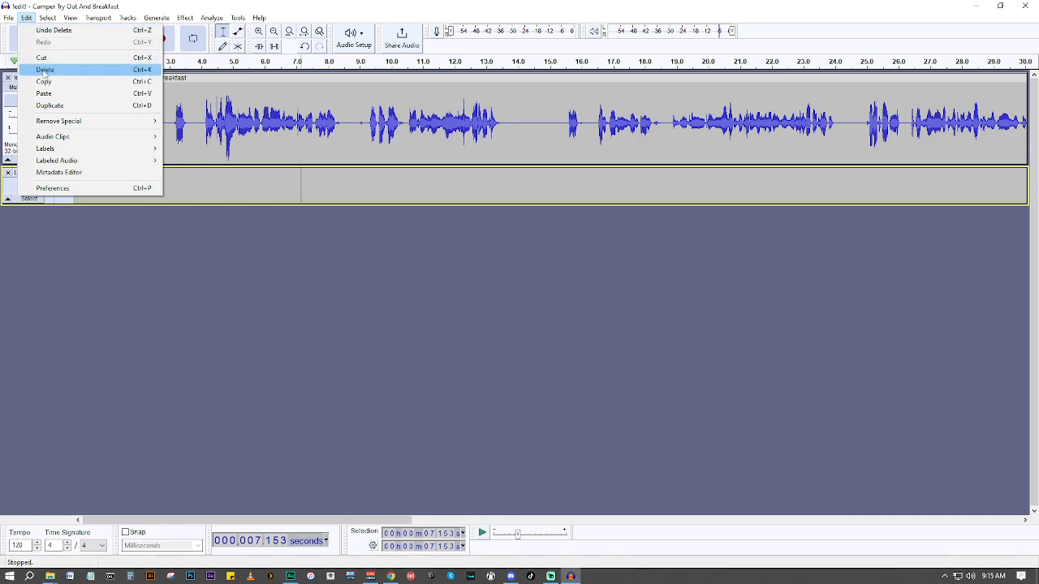
pyautogui.moveTo(64, 153)
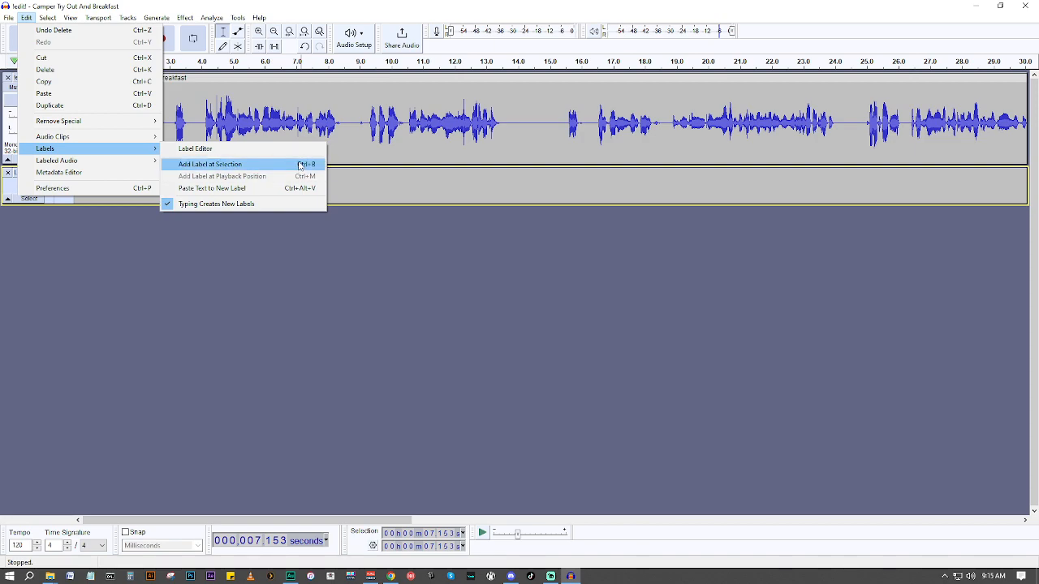
pyautogui.click(287, 245)
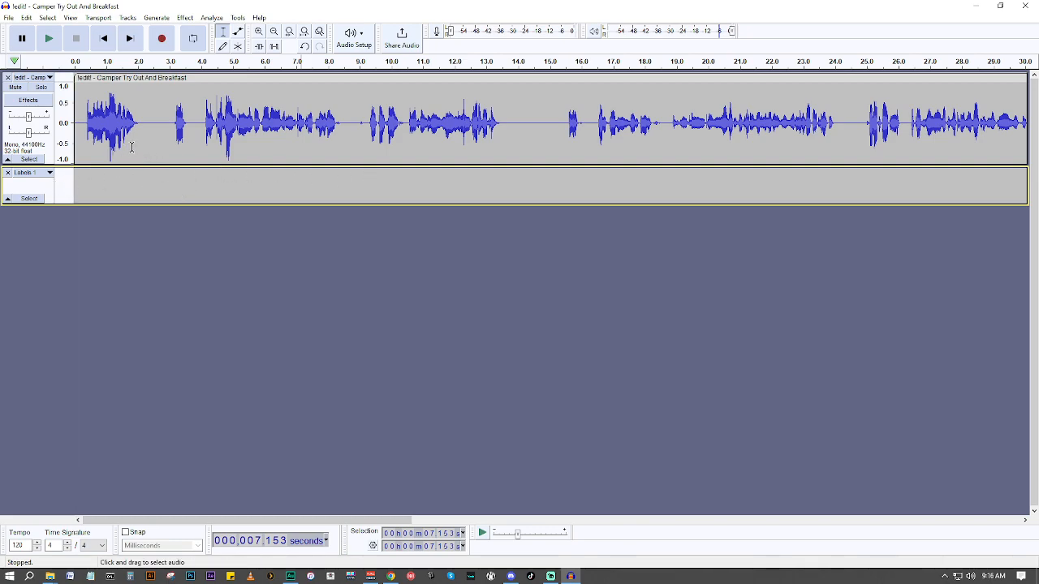
# Step: Play the audio from about 0.3 seconds to locate the start of the first vocal clip
pyautogui.click(85, 140)
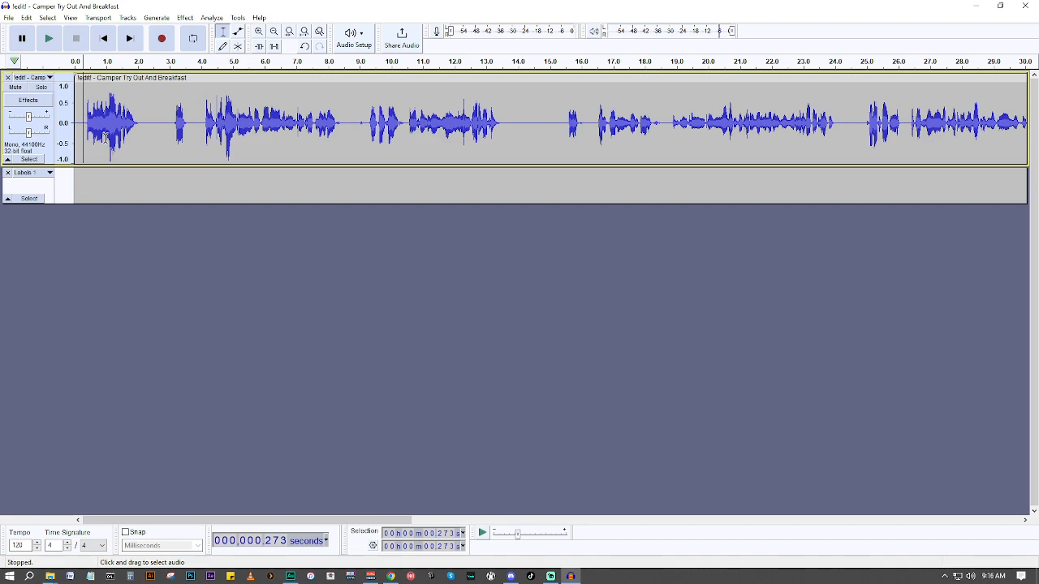
pyautogui.press('space')
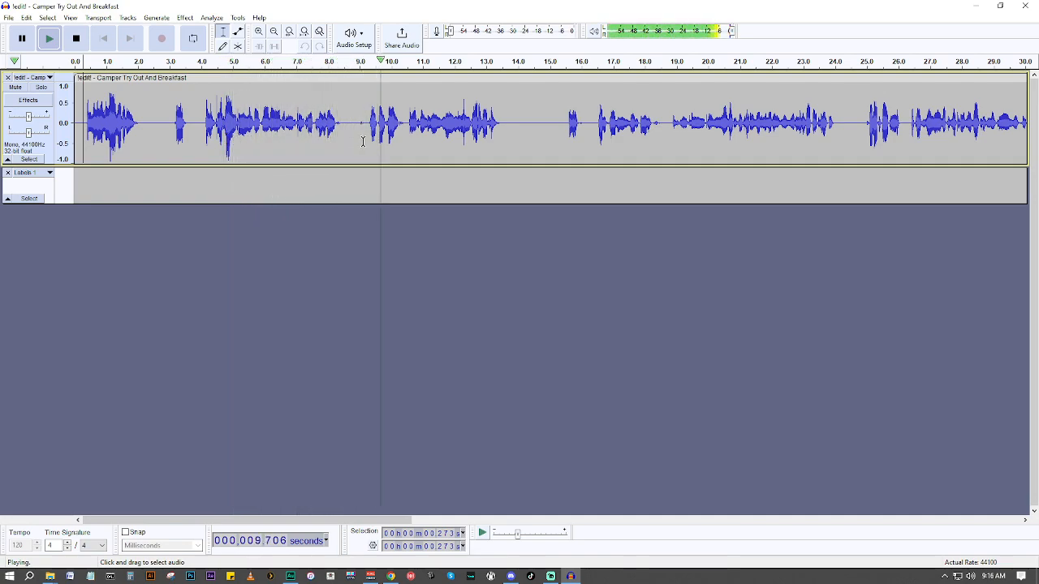
pyautogui.press('space')
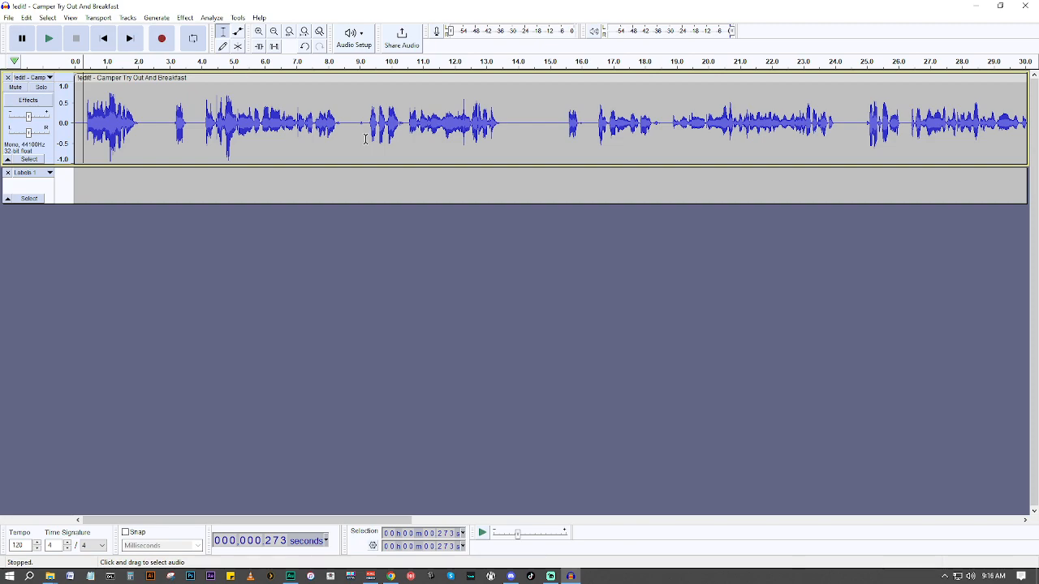
# Step: Add a label at about 9.1 seconds and extend its end boundary to about 13.5 seconds
pyautogui.click(366, 137)
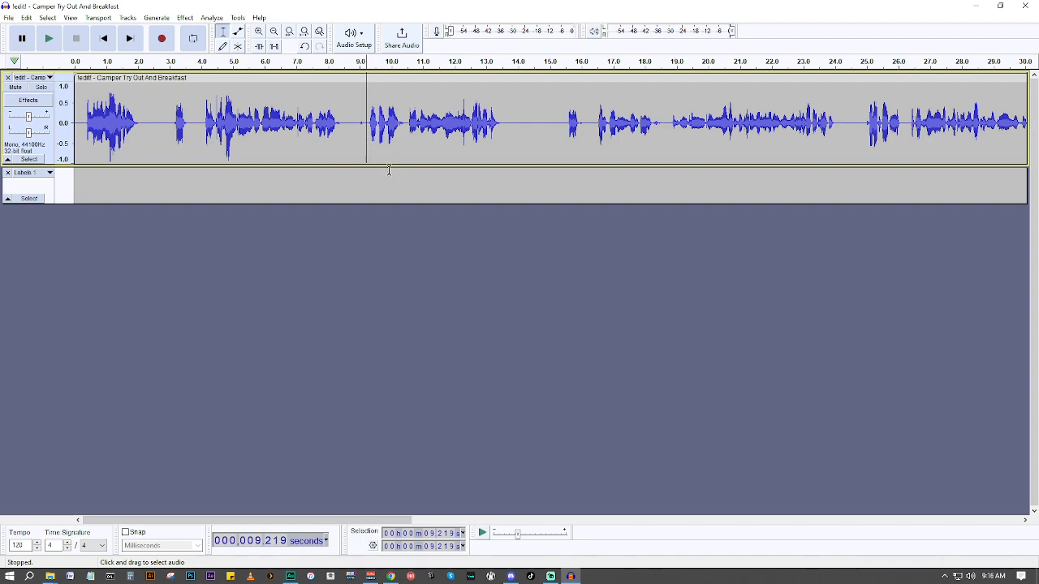
pyautogui.click(364, 123)
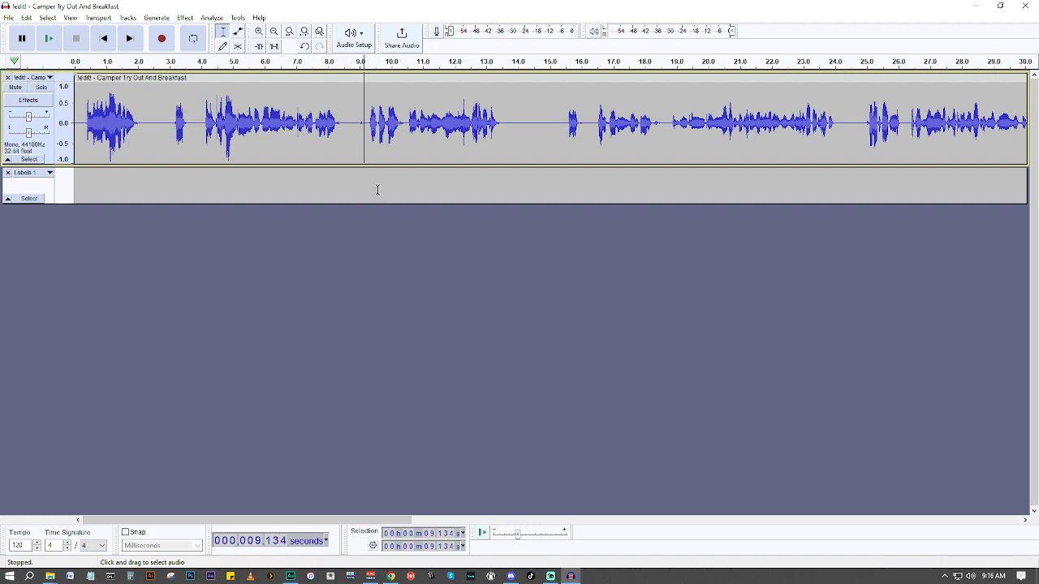
pyautogui.hotkey('ctrl', 'b')
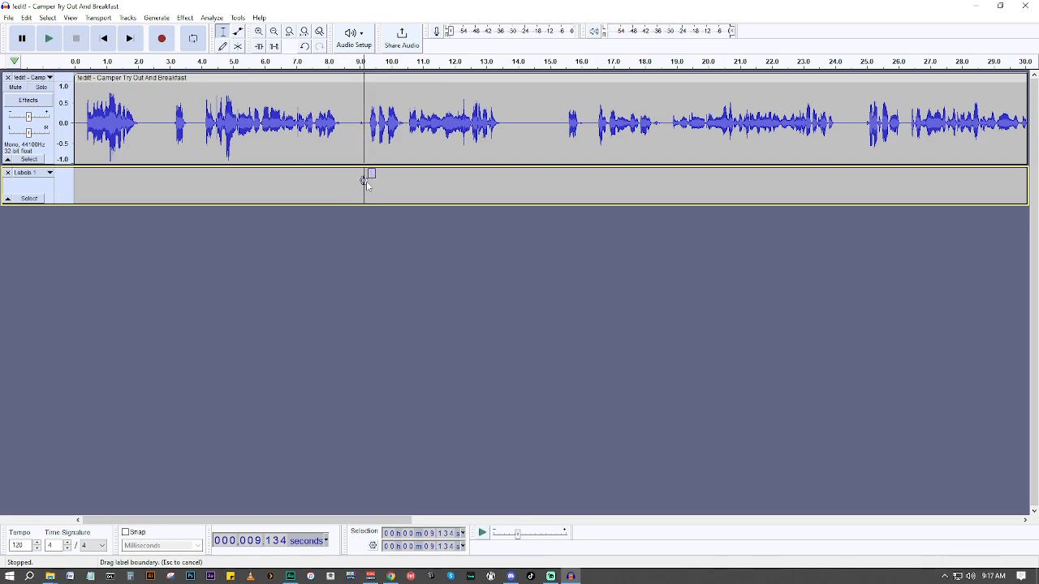
pyautogui.moveTo(366, 181); pyautogui.dragTo(509, 192)
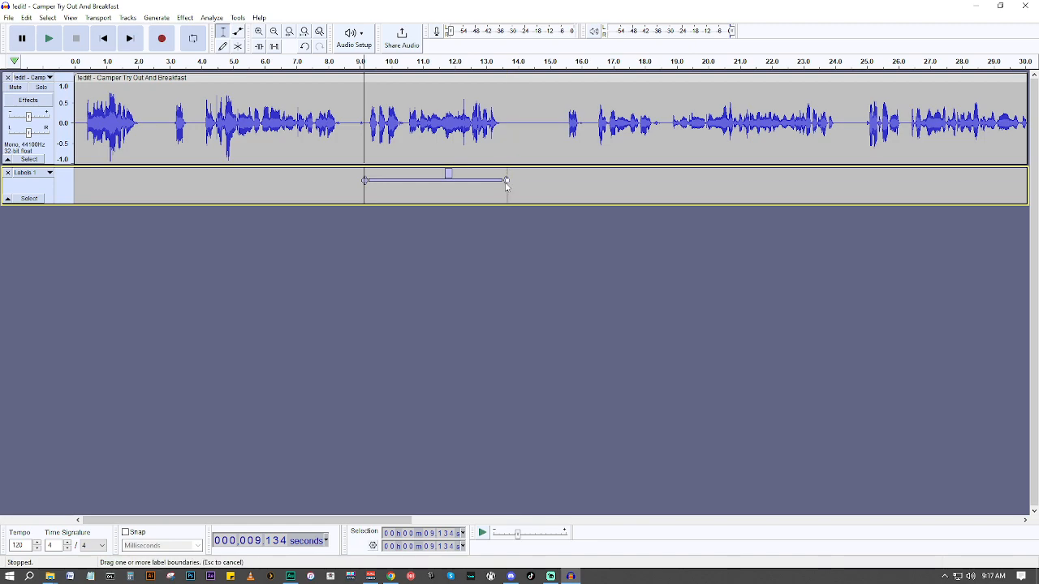
pyautogui.moveTo(506, 185); pyautogui.dragTo(501, 184)
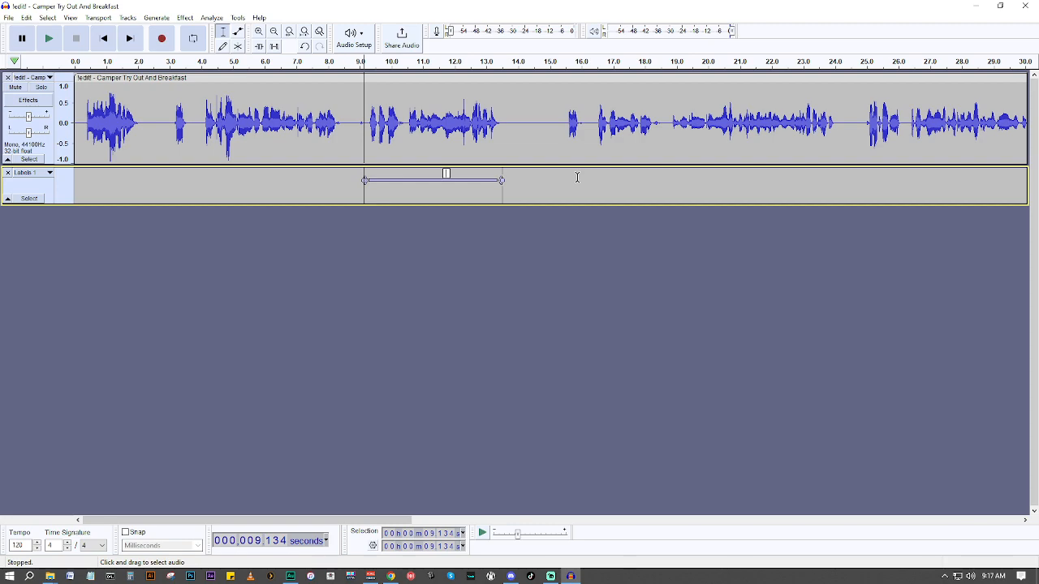
# Step: Name the first label "_Icecipient - It's Done Sold (Vocal Clip)"
pyautogui.write('Icecipient-')
pyautogui.write("It's Don")
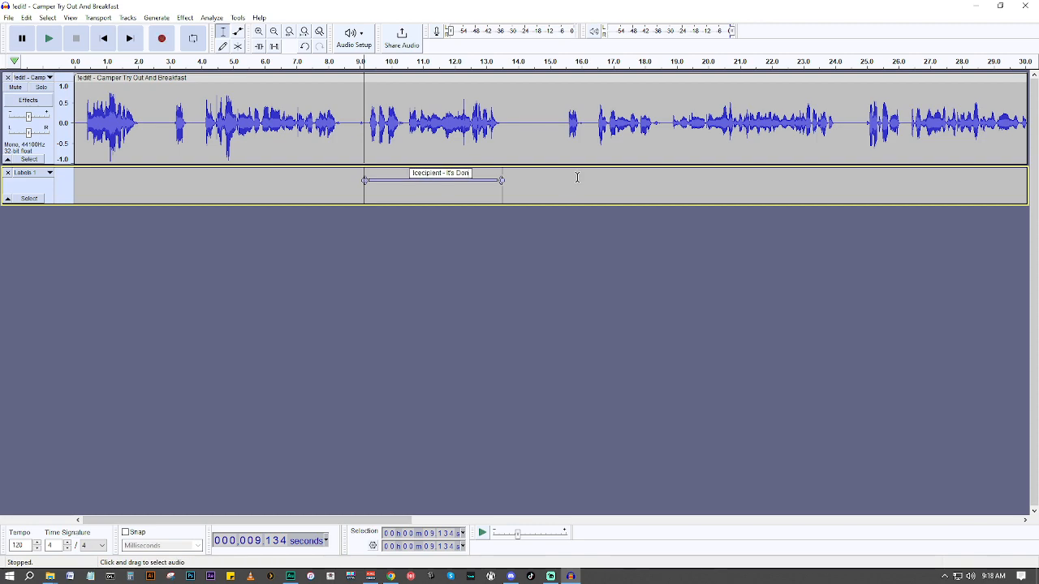
pyautogui.write('e Sold')
pyautogui.press('Return')
pyautogui.write('(')
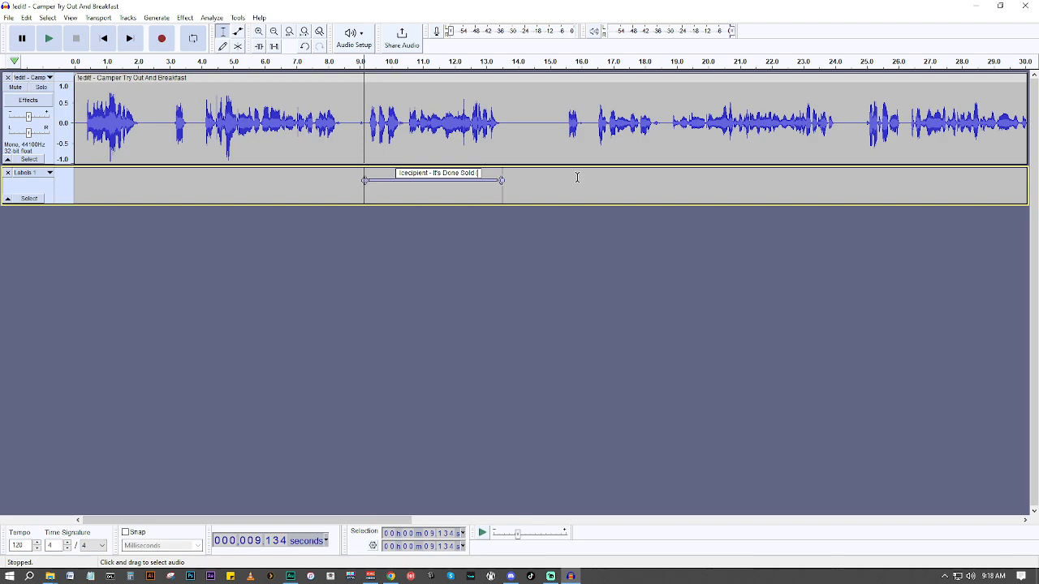
pyautogui.write('Vocal) Clip')
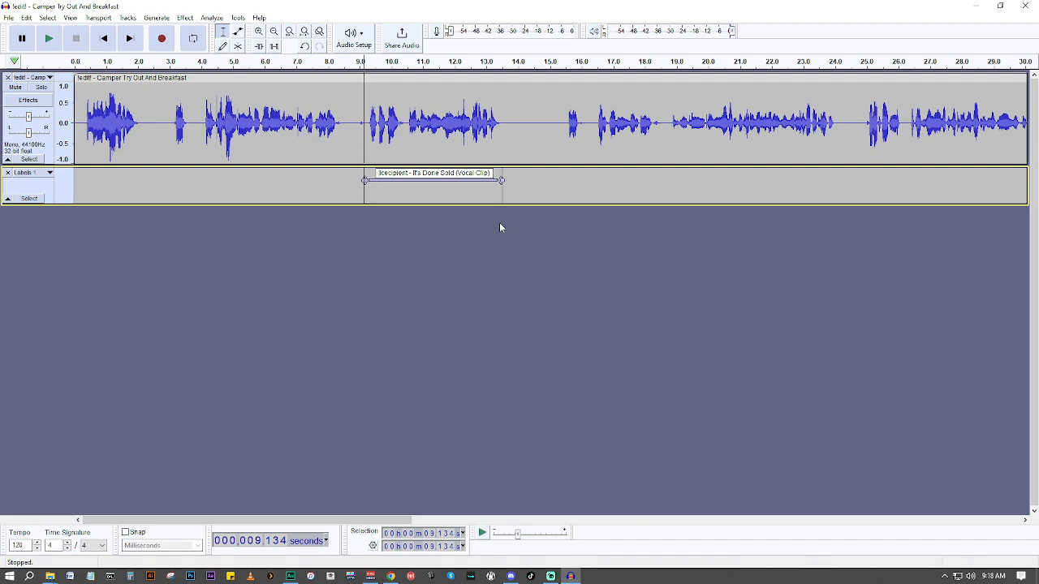
pyautogui.press('Home')
pyautogui.click(542, 193)
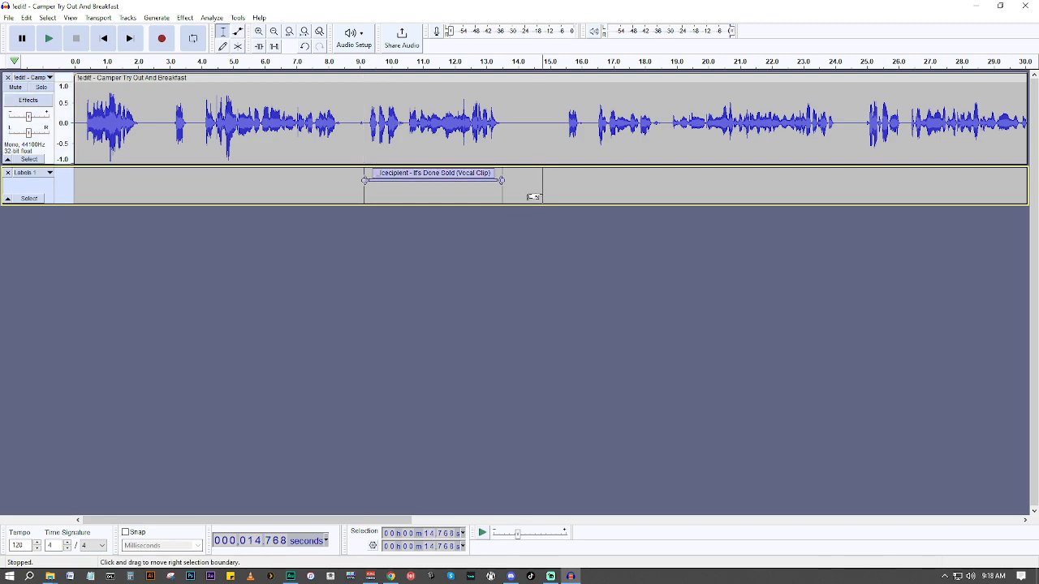
# Step: Play the audio onward from about 14.8 seconds to locate the next vocal clip
pyautogui.hscroll(5, 537, 184)
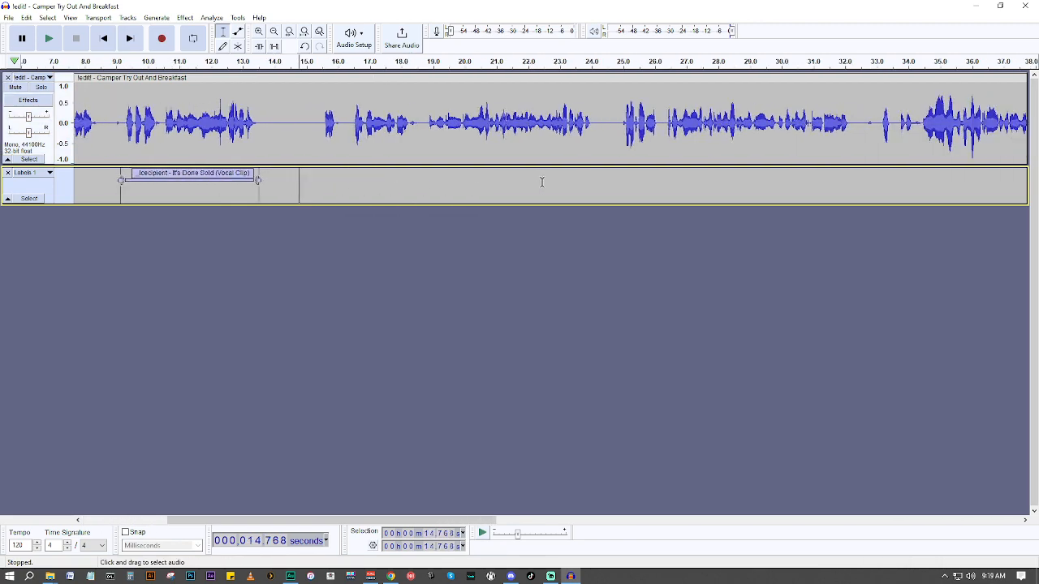
pyautogui.press('space')
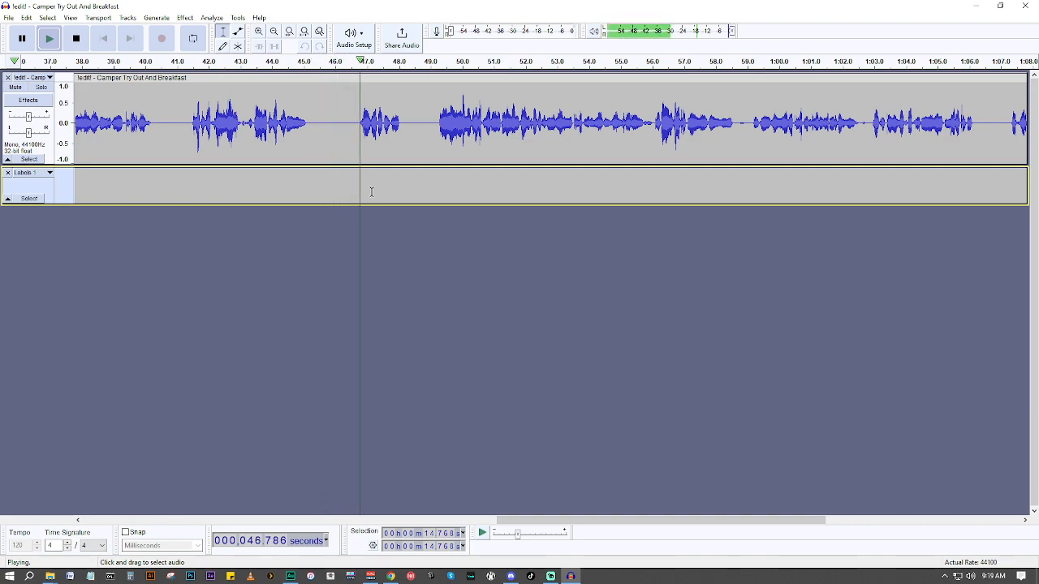
pyautogui.press('space')
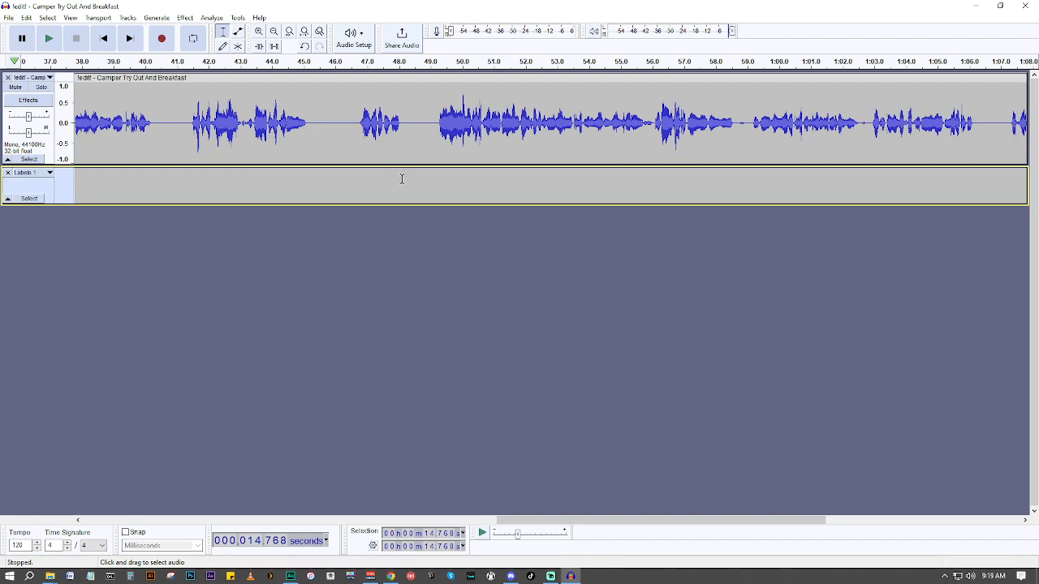
# Step: Add a label at about 48.1 seconds and name it "Icecipient - Cook Breakfast For You (Vocal Clip)"
pyautogui.click(402, 179)
pyautogui.hotkey('ctrl', 'b')
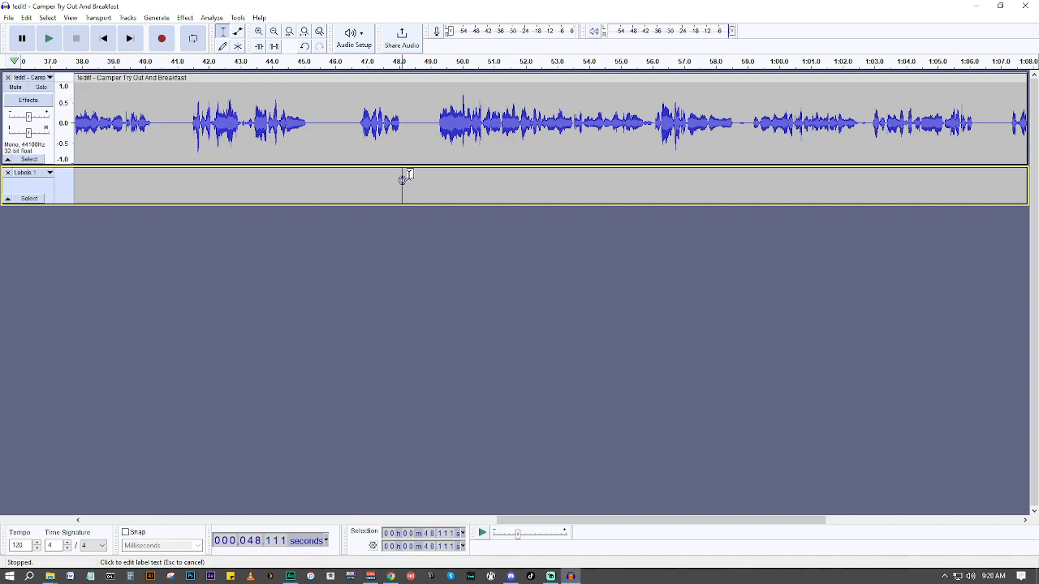
pyautogui.write('Icecipient -')
pyautogui.write(' (vocal')
pyautogui.press('BackSpace')
pyautogui.press('BackSpace')
pyautogui.press('BackSpace')
pyautogui.press('BackSpace')
pyautogui.press('BackSpace')
pyautogui.write('Vocal Clip)')
pyautogui.write('Cook B')
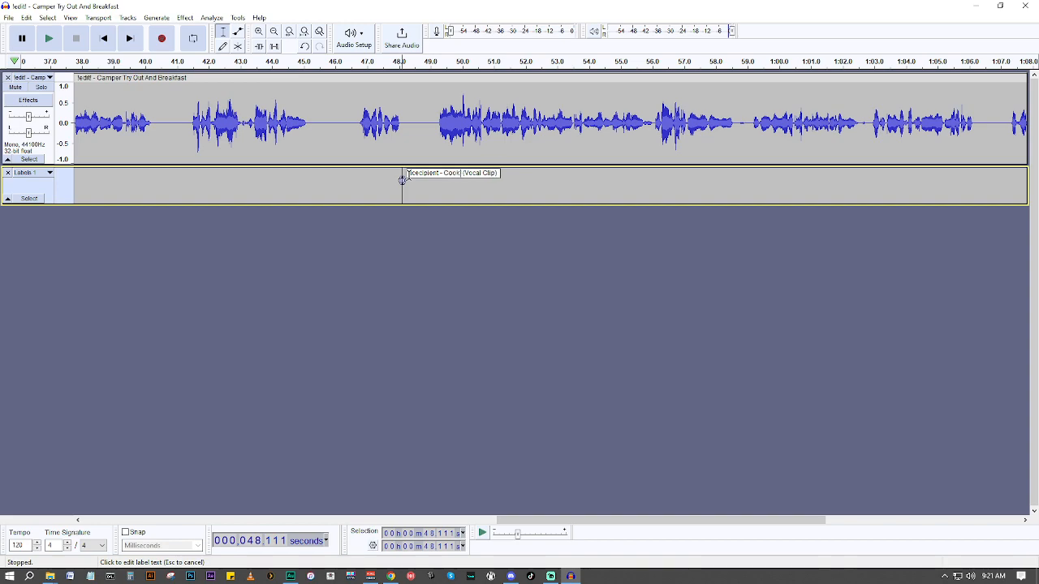
pyautogui.write('reakfast')
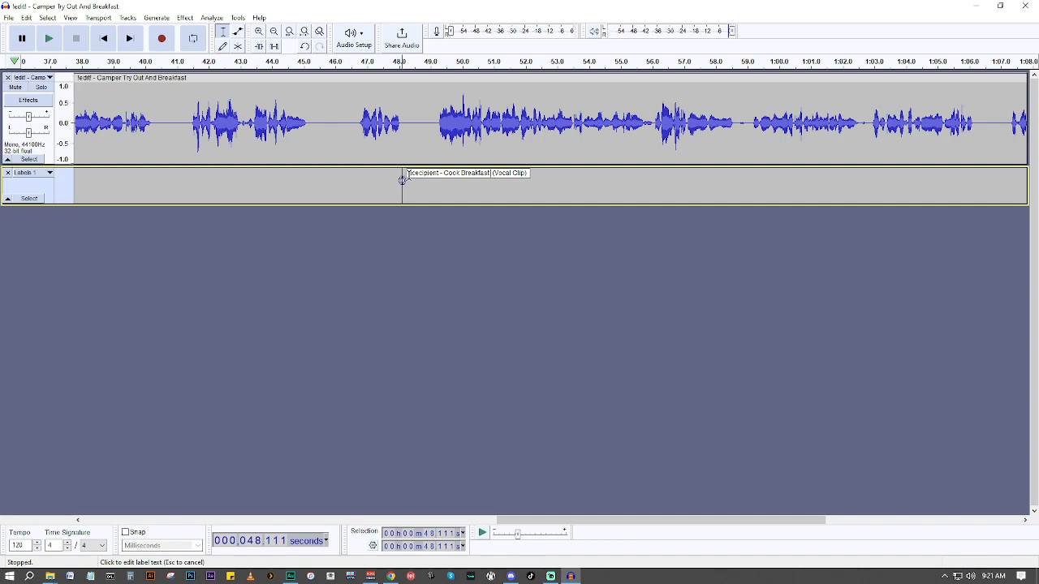
pyautogui.write(' For You')
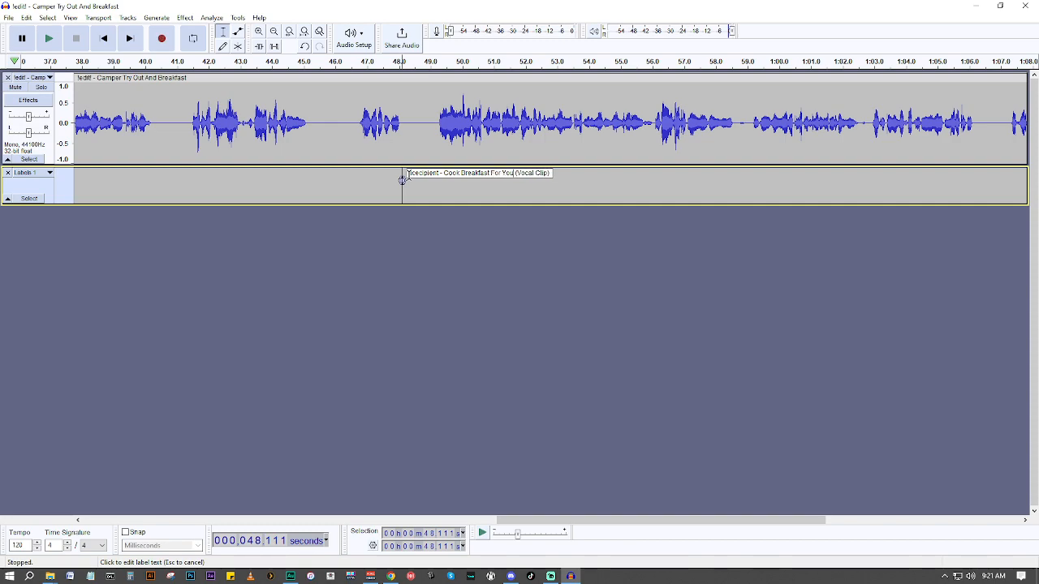
pyautogui.click(467, 216)
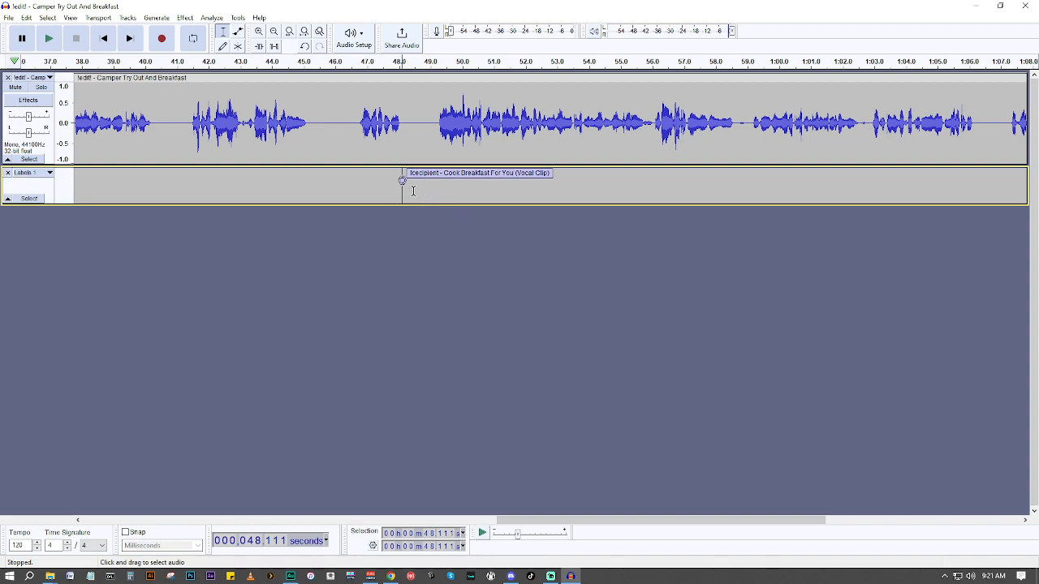
# Step: Extend the start boundary of the "Cook Breakfast For You" label back to about 19 seconds
pyautogui.hscroll(-5, 420, 188)
pyautogui.hscroll(5, 420, 188)
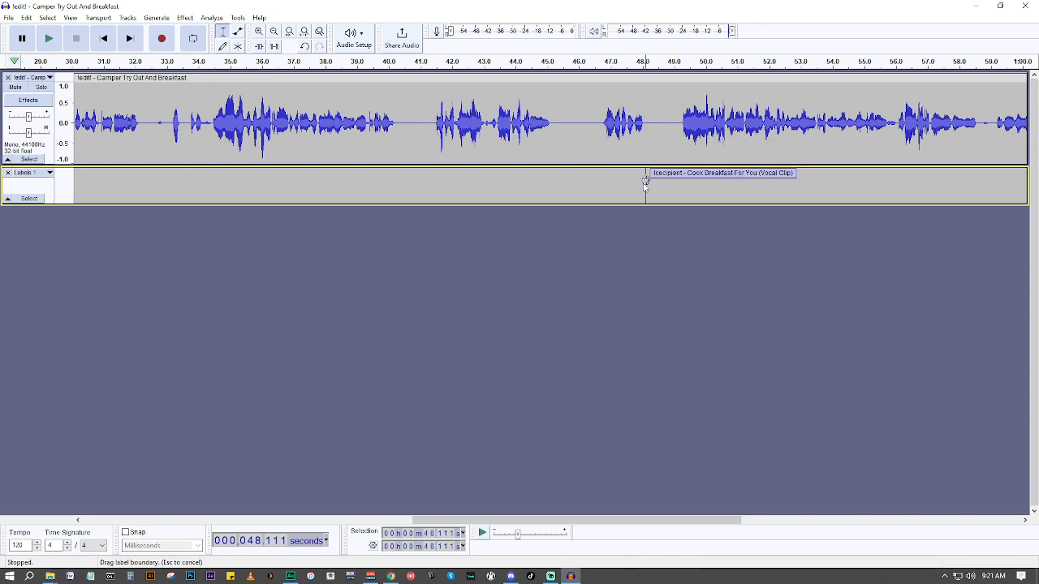
pyautogui.moveTo(645, 182); pyautogui.dragTo(130, 179)
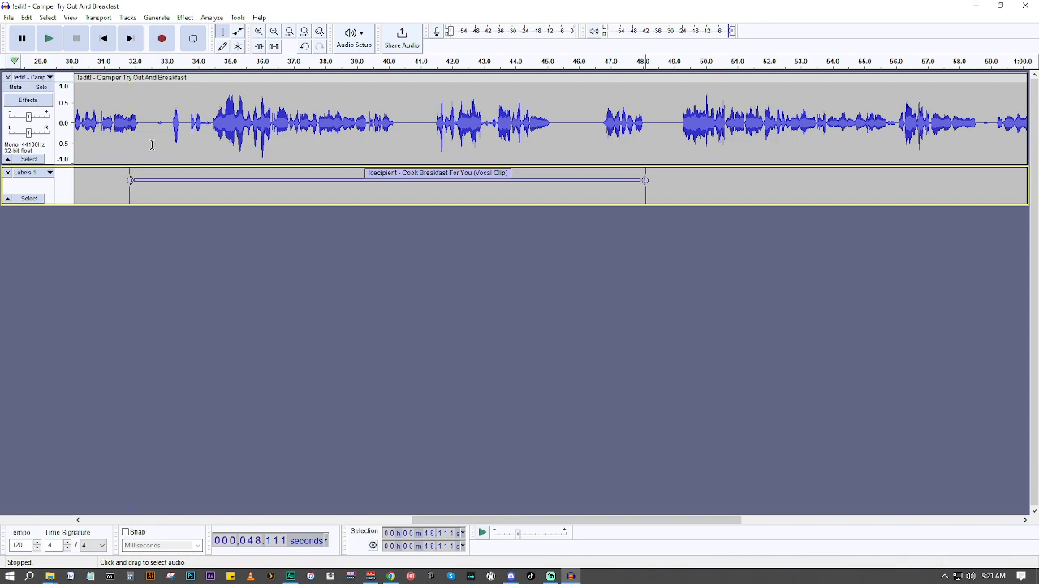
pyautogui.click(273, 33)
pyautogui.click(274, 32)
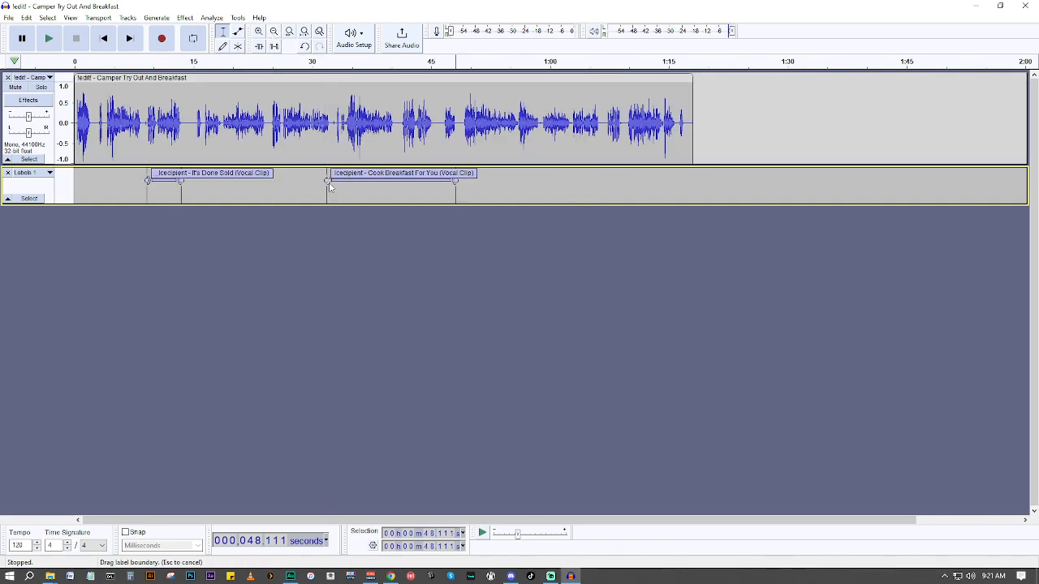
pyautogui.moveTo(328, 185); pyautogui.dragTo(223, 194)
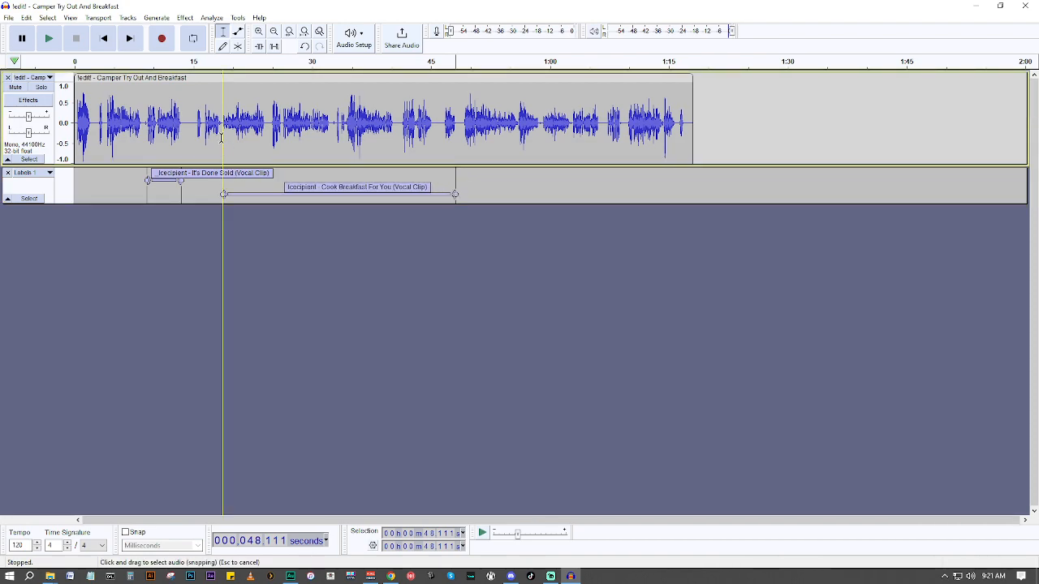
# Step: Play the audio from about 19 seconds and move the "Cook Breakfast For You" label's start boundary to about 21 seconds
pyautogui.click(225, 138)
pyautogui.press('space')
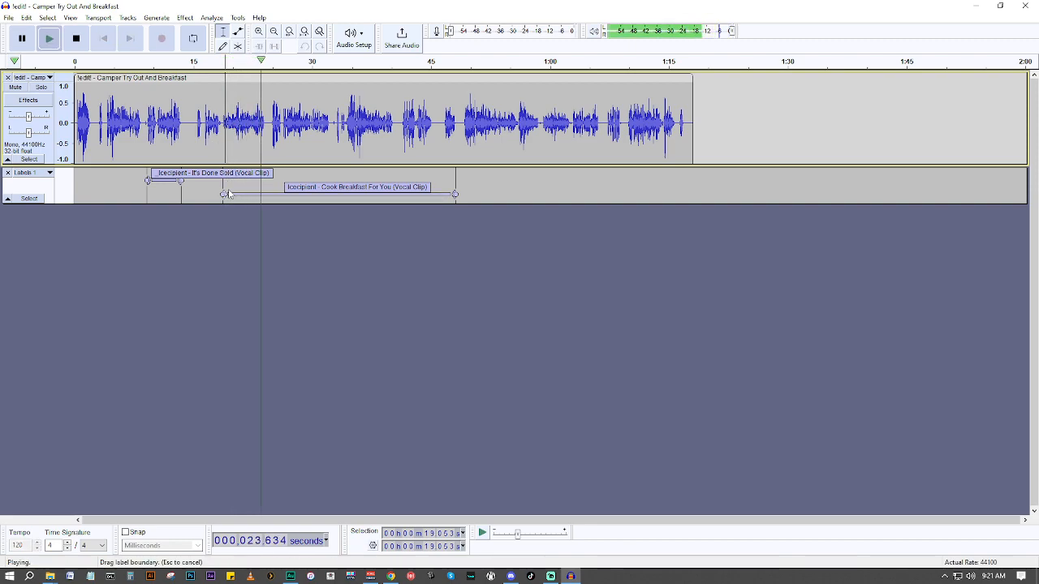
pyautogui.press('space')
pyautogui.moveTo(225, 195); pyautogui.dragTo(243, 195)
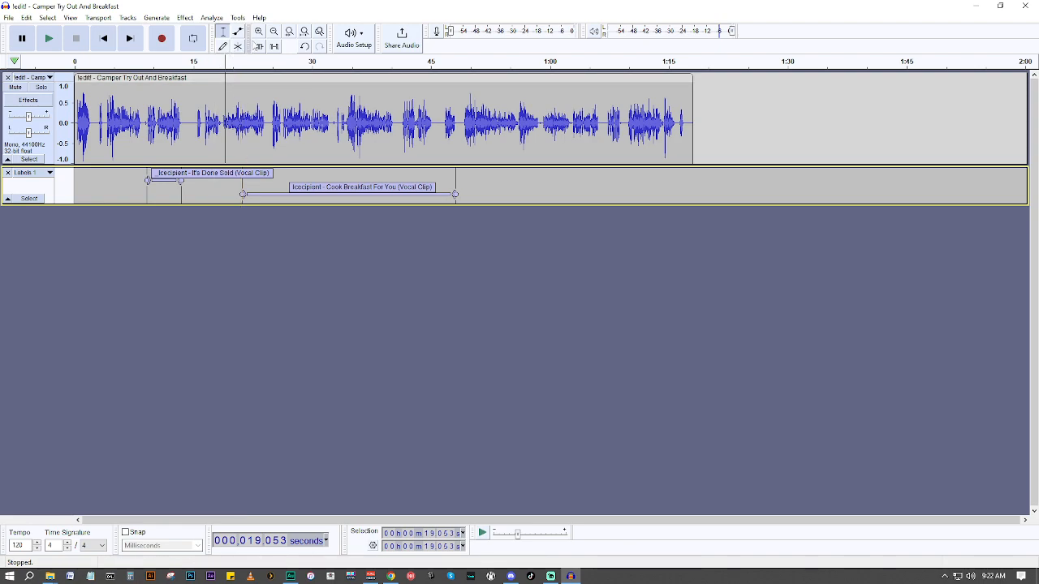
pyautogui.click(258, 31)
pyautogui.click(258, 32)
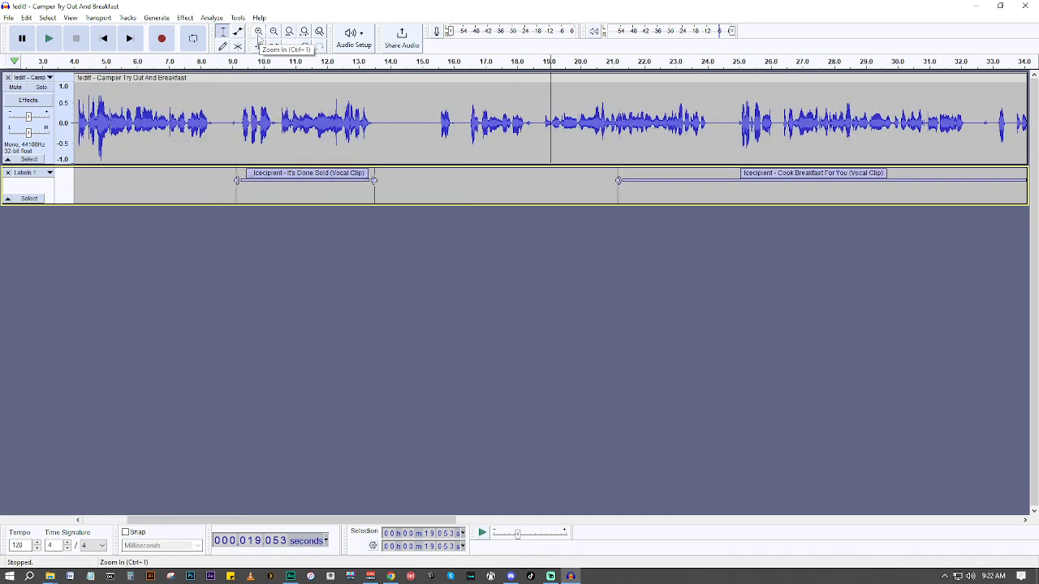
# Step: Play the audio from about 20.8 seconds and move the "Cook Breakfast For You" label's start boundary to about 23.1 seconds
pyautogui.click(605, 148)
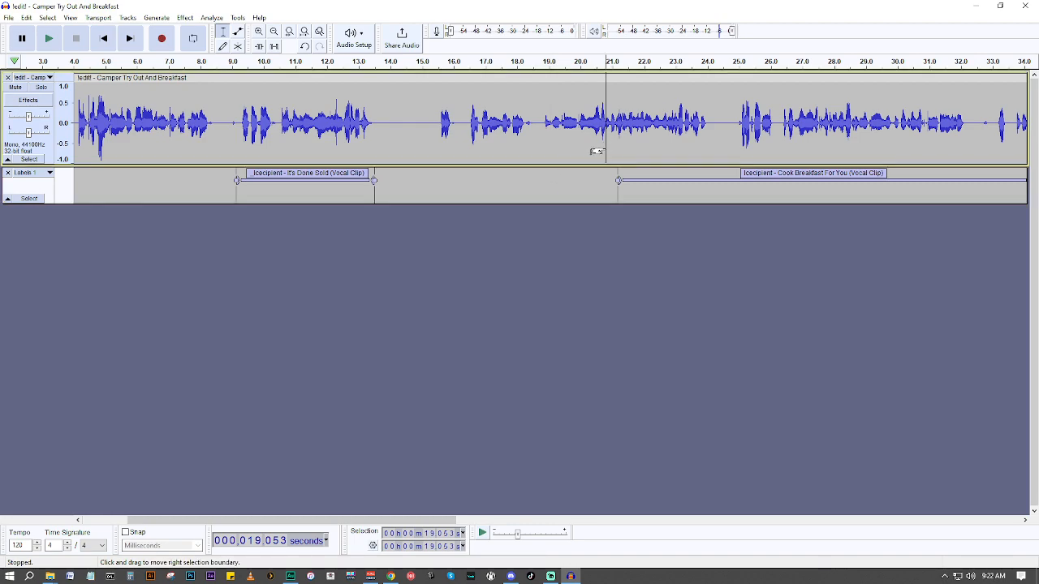
pyautogui.press('space')
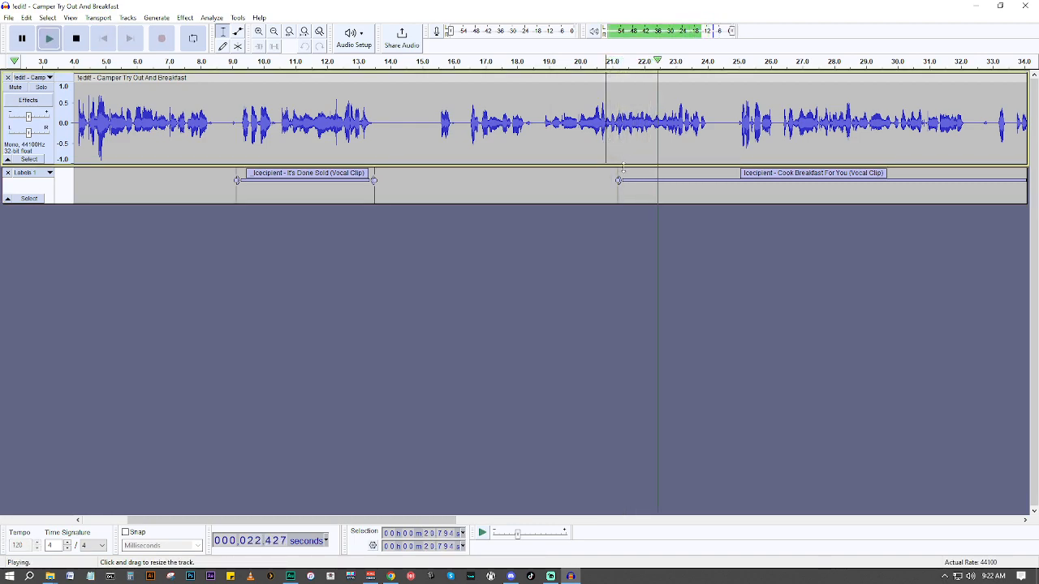
pyautogui.press('space')
pyautogui.click(678, 132)
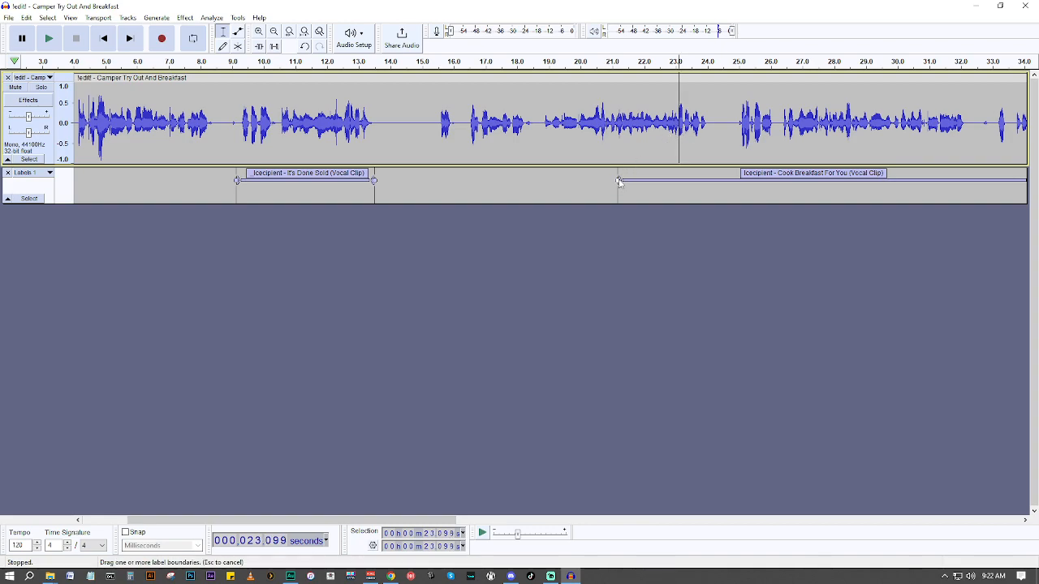
pyautogui.moveTo(620, 186); pyautogui.dragTo(680, 199)
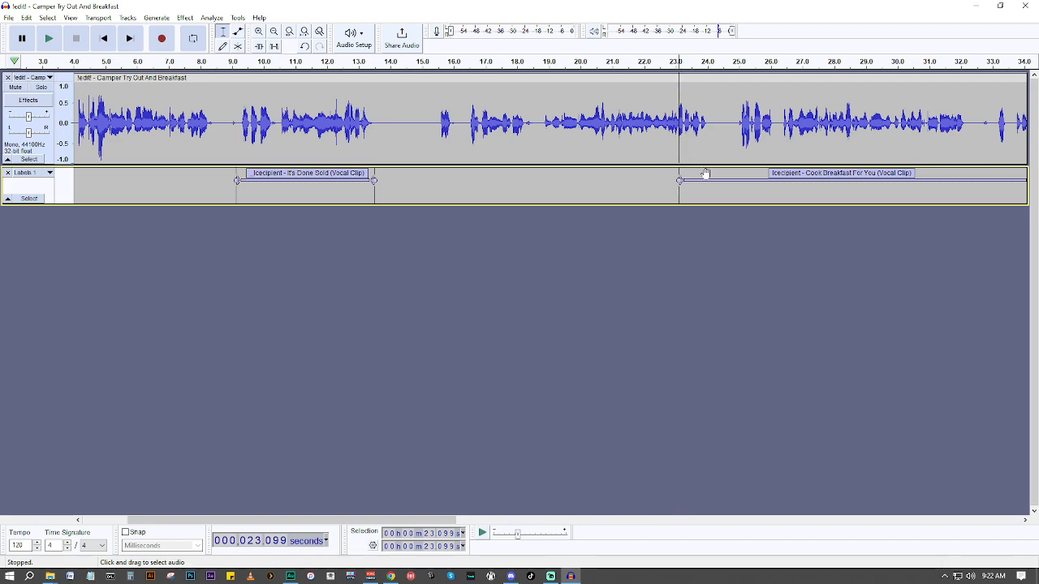
# Step: Move the "Cook Breakfast For You" label's start boundary to about 22.8 seconds and play the labelled region to check it
pyautogui.click(707, 180)
pyautogui.press('space')
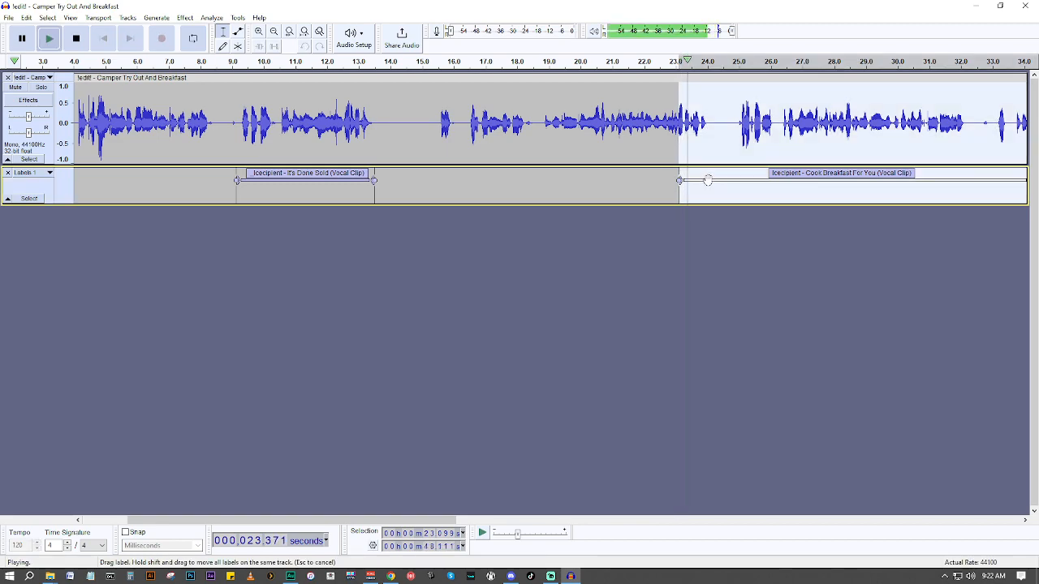
pyautogui.press('space')
pyautogui.moveTo(686, 179); pyautogui.dragTo(673, 181)
pyautogui.press('space')
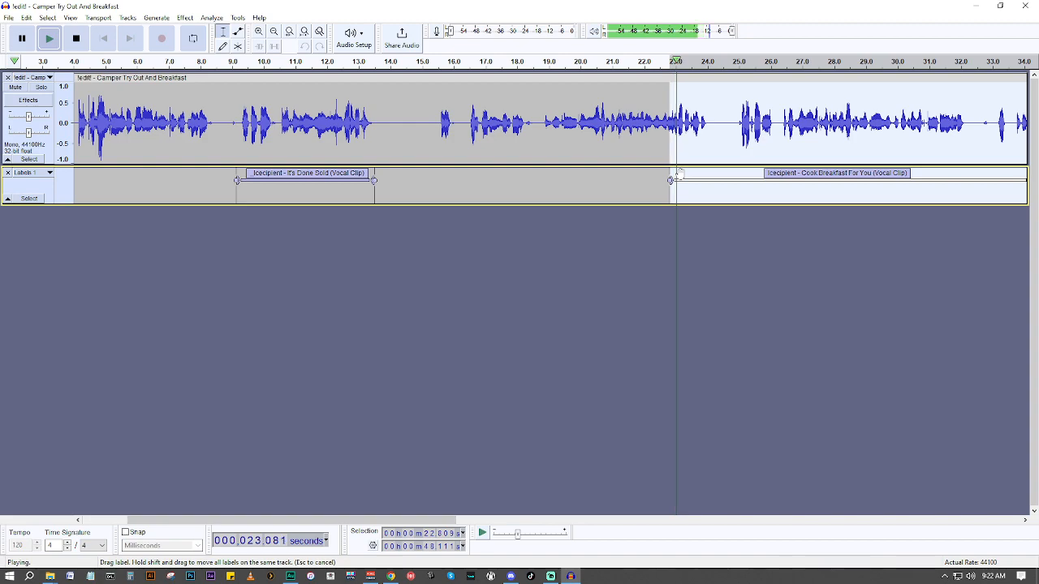
pyautogui.press('space')
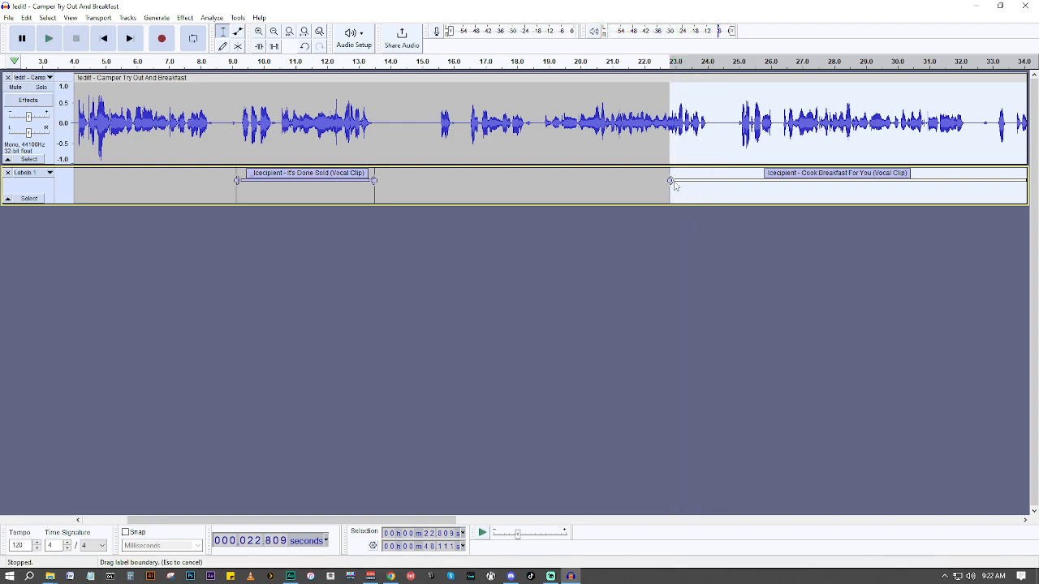
pyautogui.press('space')
pyautogui.press('space')
pyautogui.press('space')
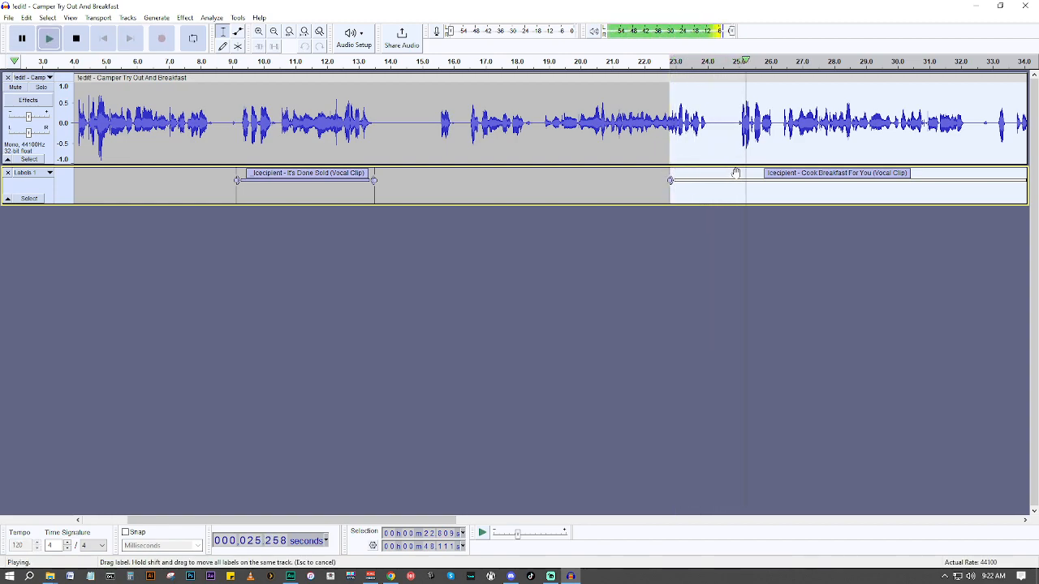
pyautogui.press('space')
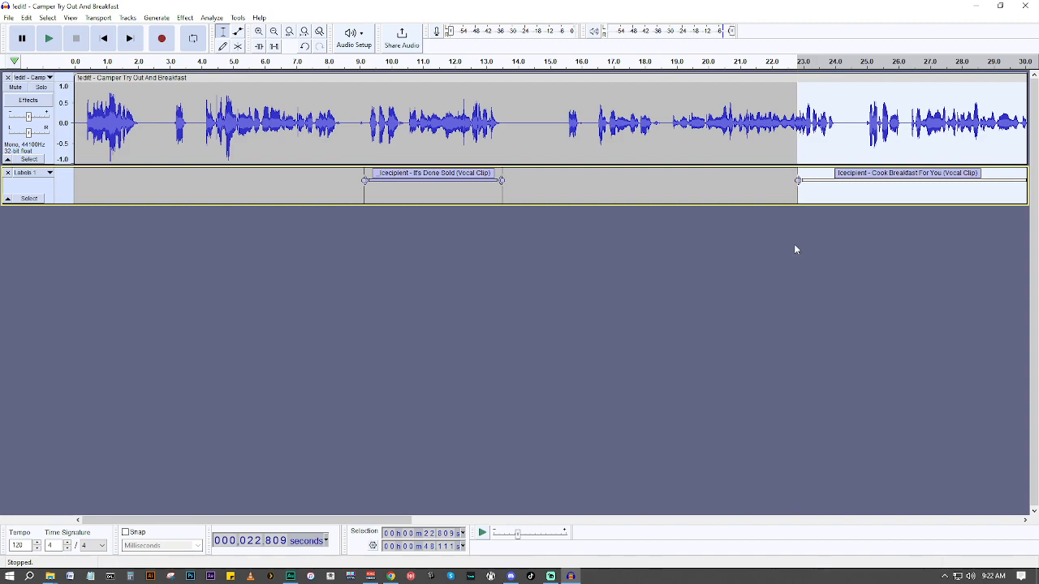
# Step: Play the audio onward from about 49.3 seconds, past the "Cook Breakfast For You" label, to locate the next vocal clip
pyautogui.hscroll(4, 795, 245)
pyautogui.hscroll(5, 795, 249)
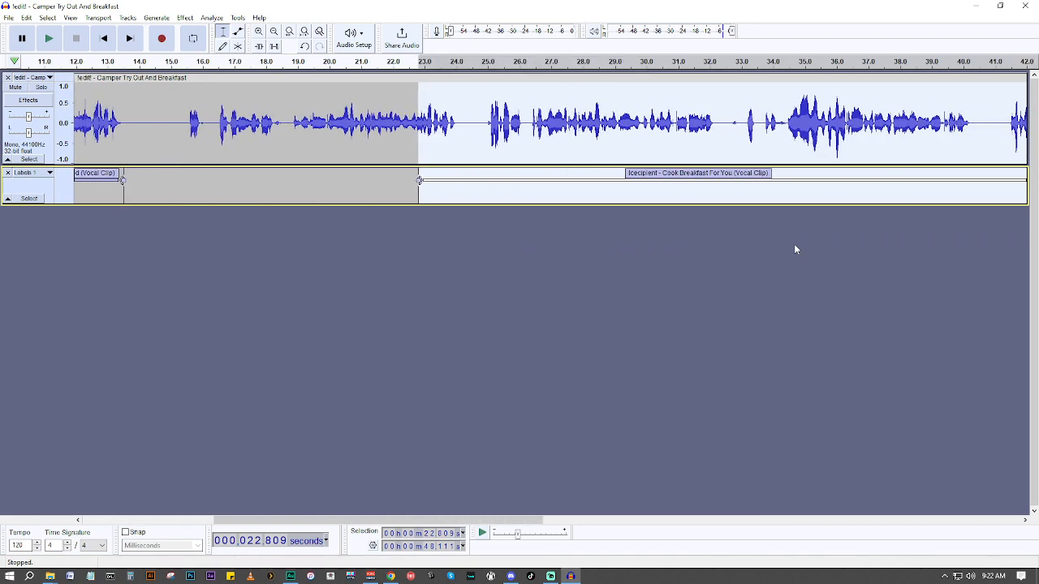
pyautogui.hscroll(6, 794, 249)
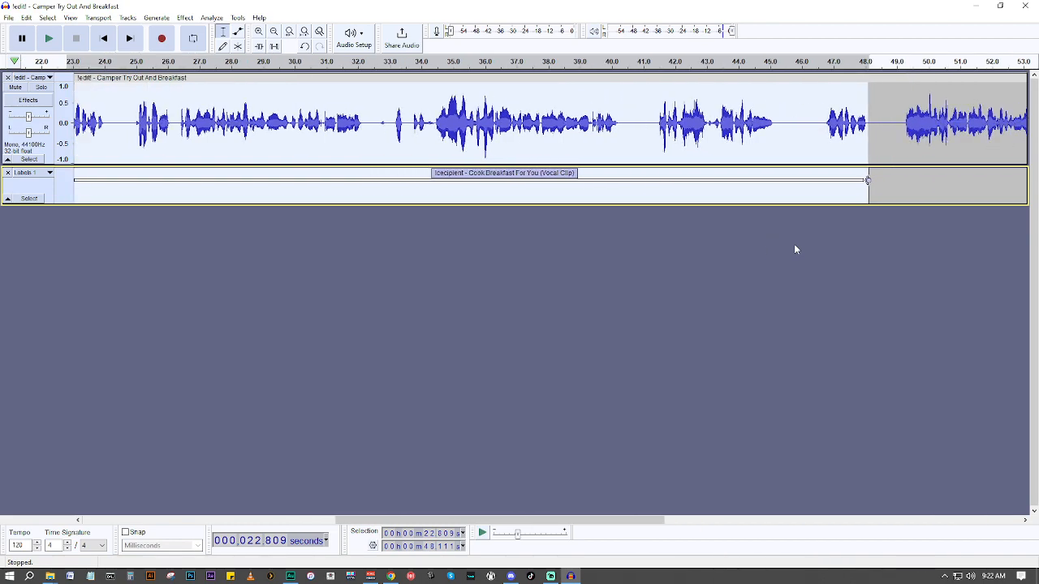
pyautogui.hscroll(2, 794, 249)
pyautogui.hscroll(-6, 795, 249)
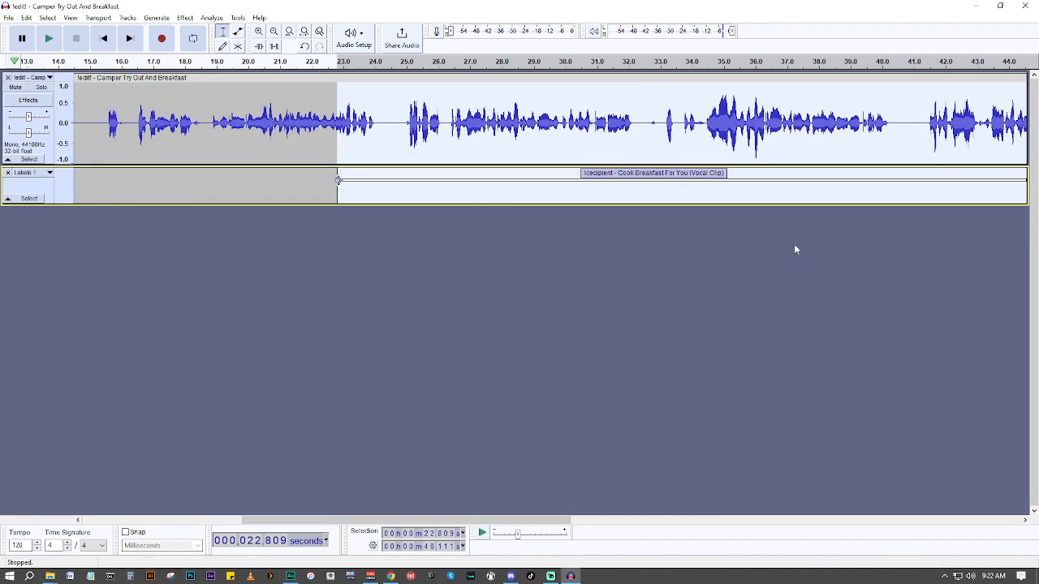
pyautogui.hscroll(8, 796, 249)
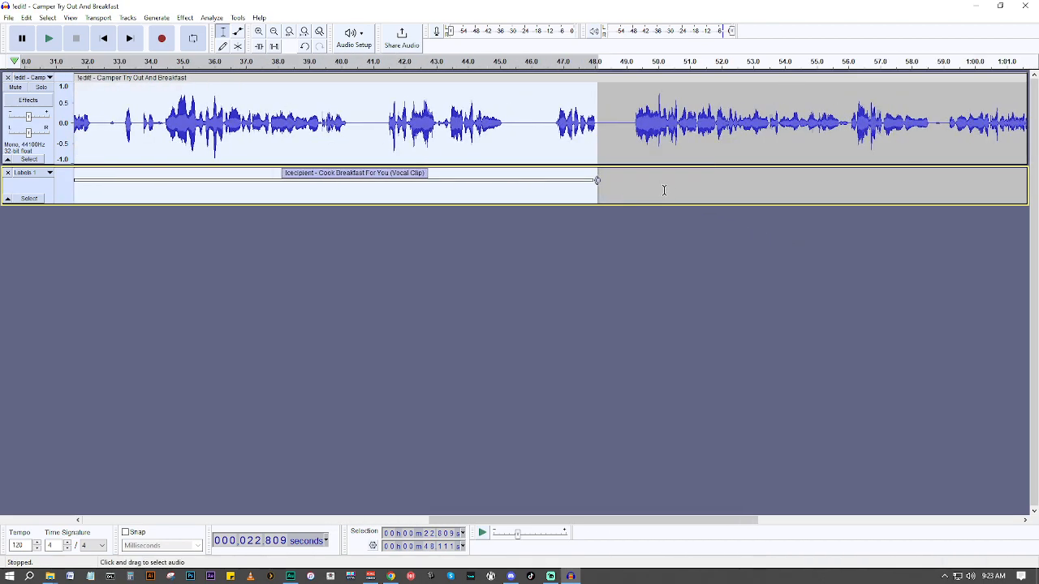
pyautogui.click(630, 186)
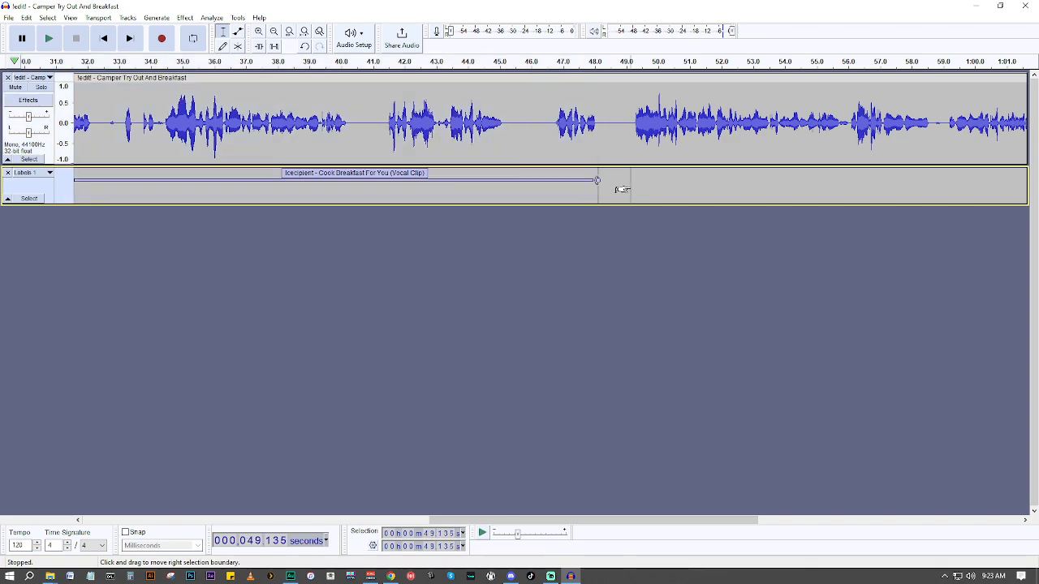
pyautogui.click(634, 149)
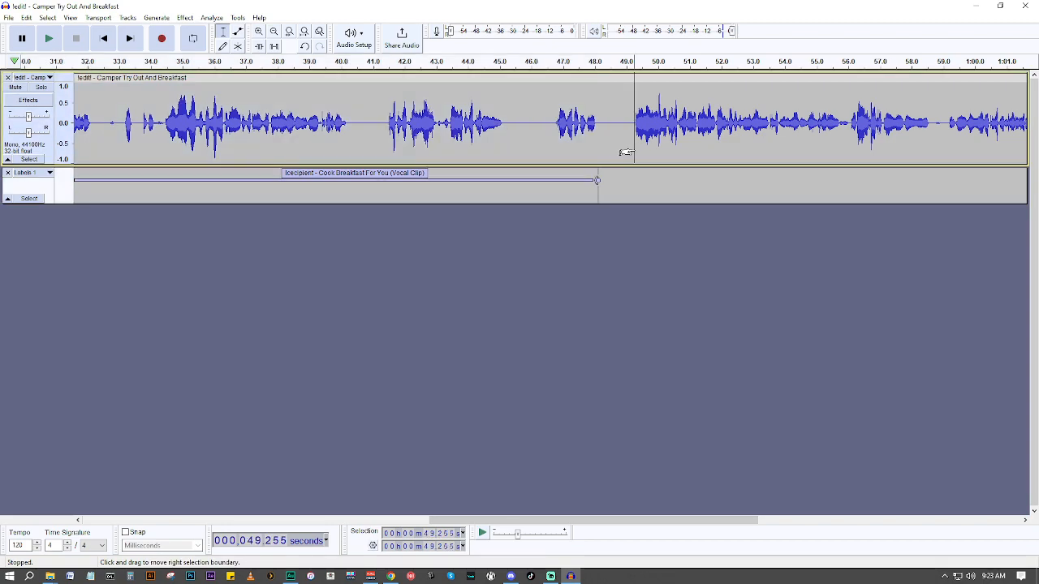
pyautogui.press('space')
pyautogui.hscroll(5, 638, 148)
pyautogui.hscroll(-4, 638, 148)
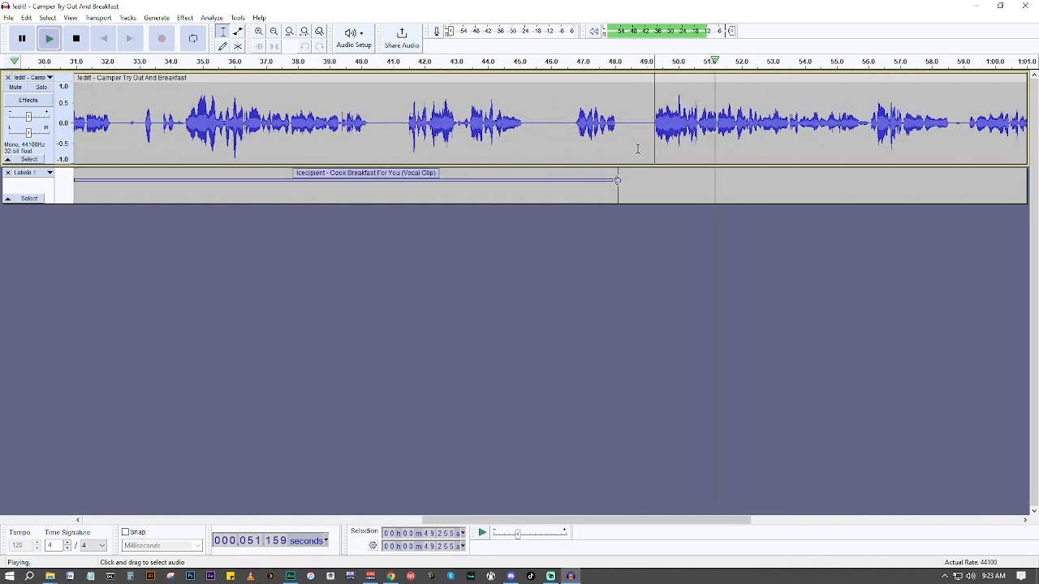
pyautogui.hscroll(5, 638, 148)
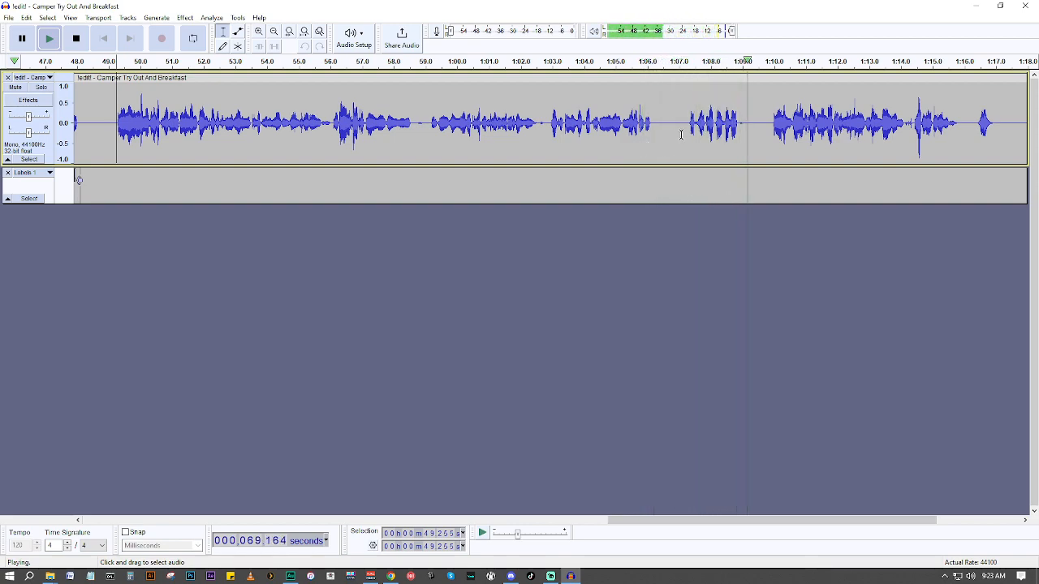
pyautogui.press('space')
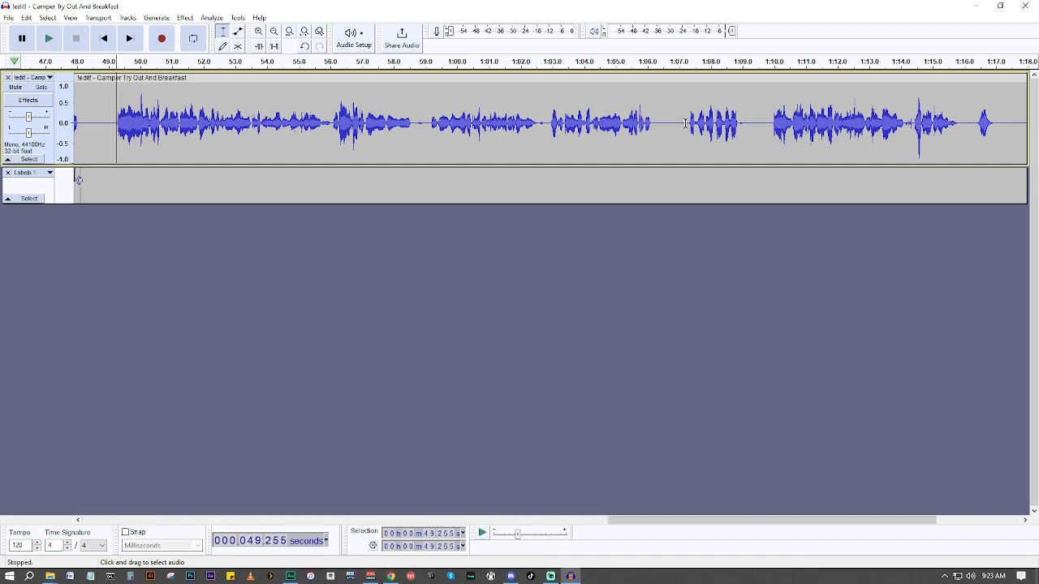
# Step: Add a label over about 67.2 to 69.0 seconds and name it "Icecipient - I'll Pass On That (Vocal Clip)"
pyautogui.click(686, 124)
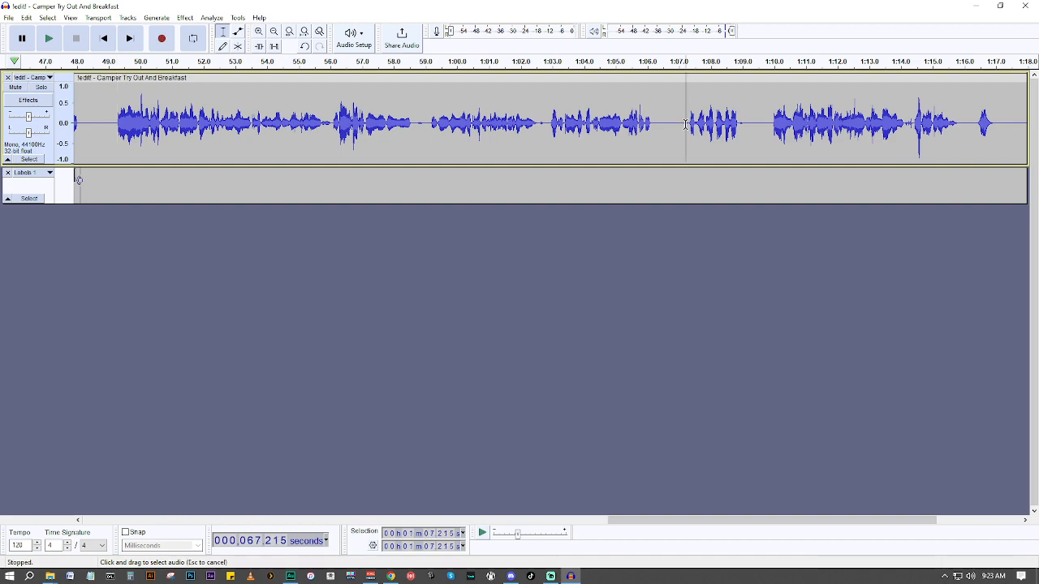
pyautogui.moveTo(686, 124); pyautogui.dragTo(743, 131)
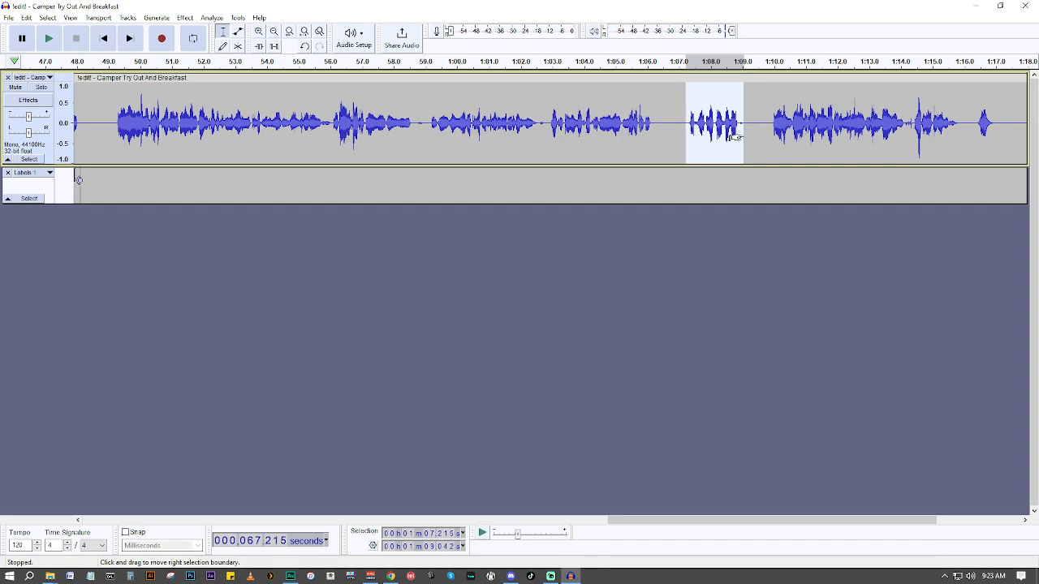
pyautogui.hotkey('ctrl', 'b')
pyautogui.moveTo(734, 137); pyautogui.dragTo(735, 137)
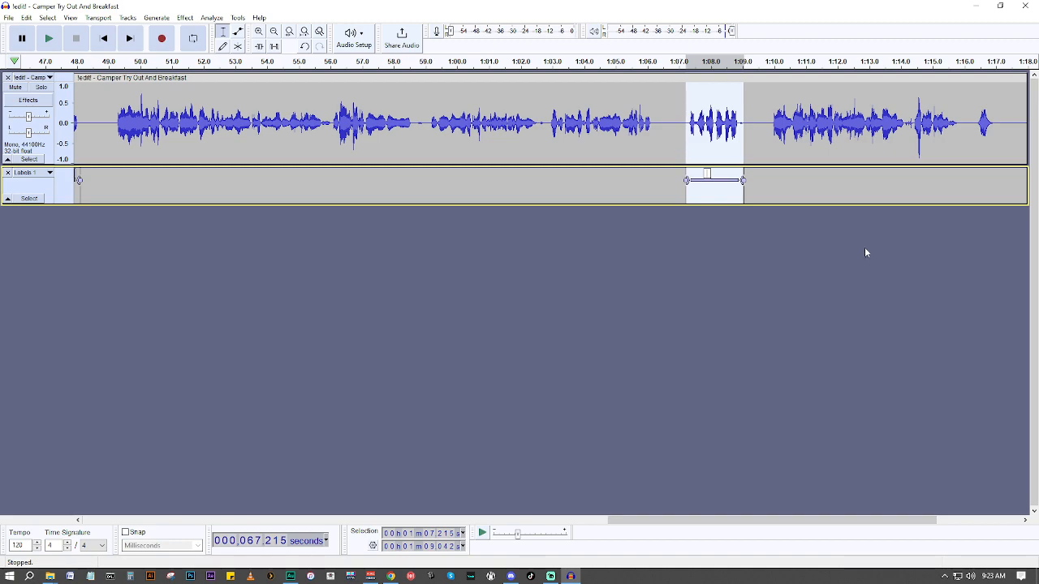
pyautogui.write('Icecipient - (Vocal Clip)')
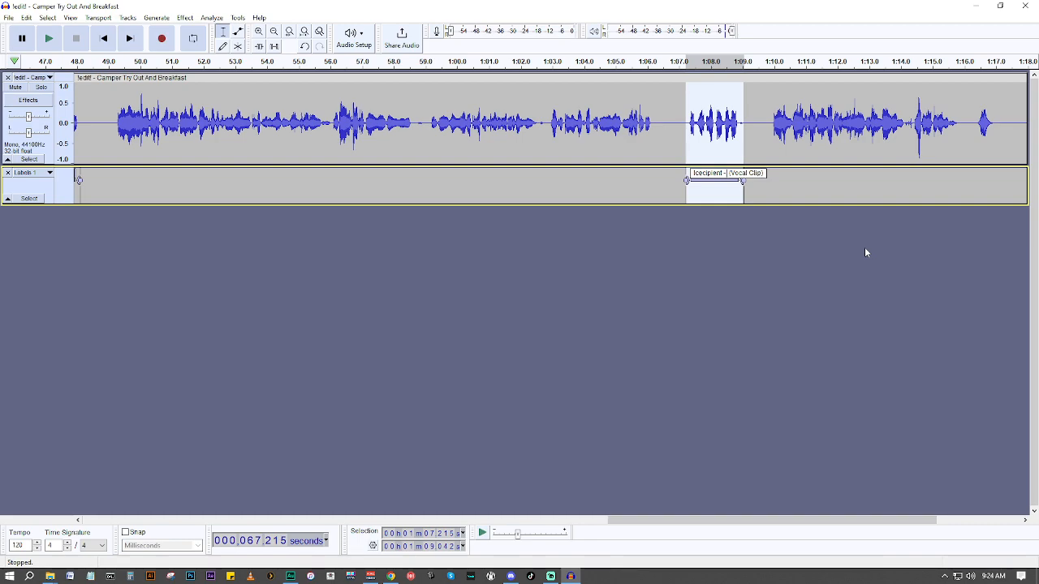
pyautogui.write("I'll Pass On that")
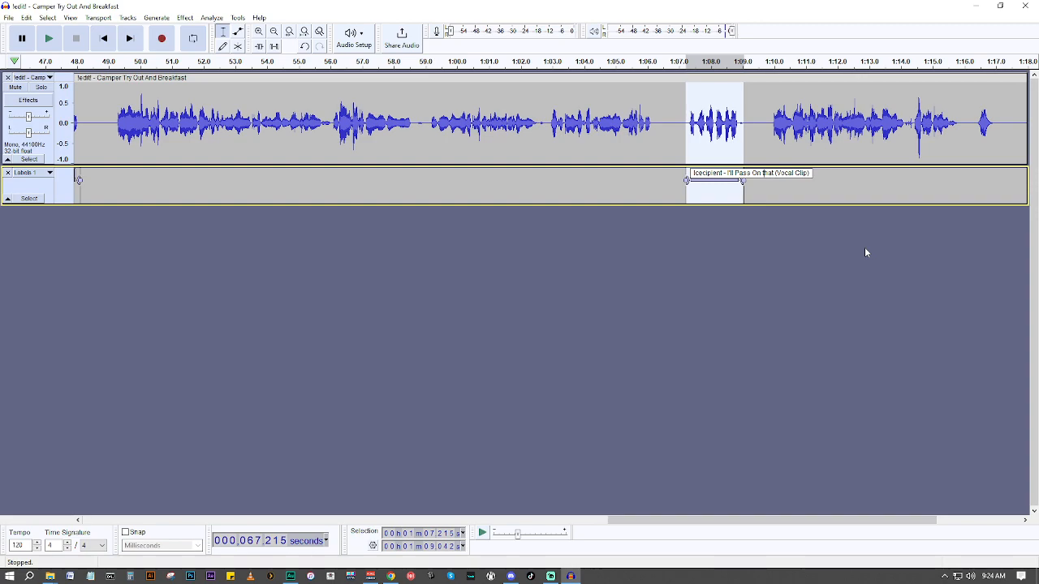
pyautogui.press('BackSpace')
pyautogui.write('T')
pyautogui.click(884, 258)
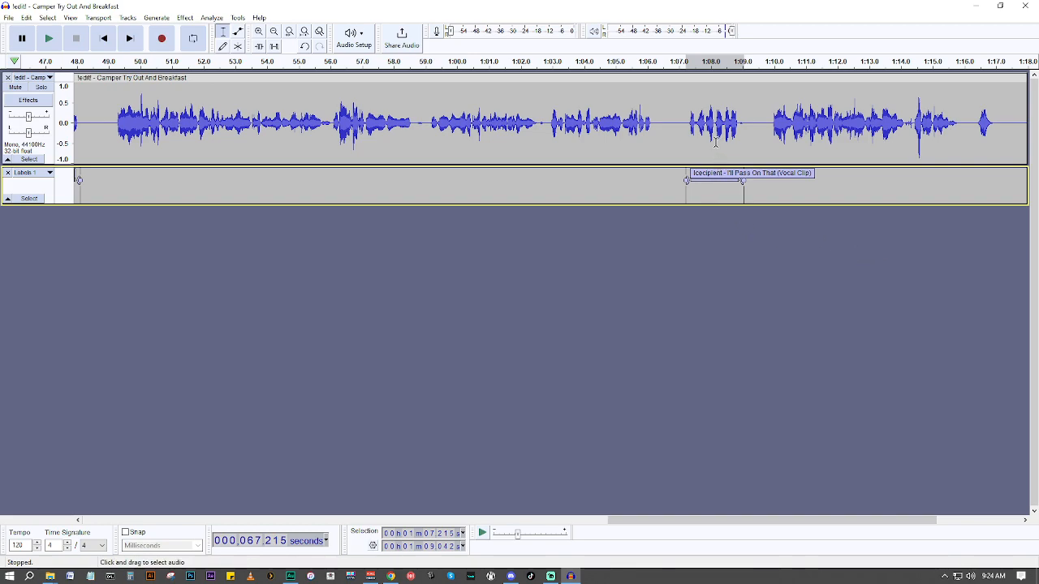
# Step: Select the single word at about 68.12 to 68.43 seconds within the "I'll Pass On That" clip and play it to check the range
pyautogui.click(716, 143)
pyautogui.press('space')
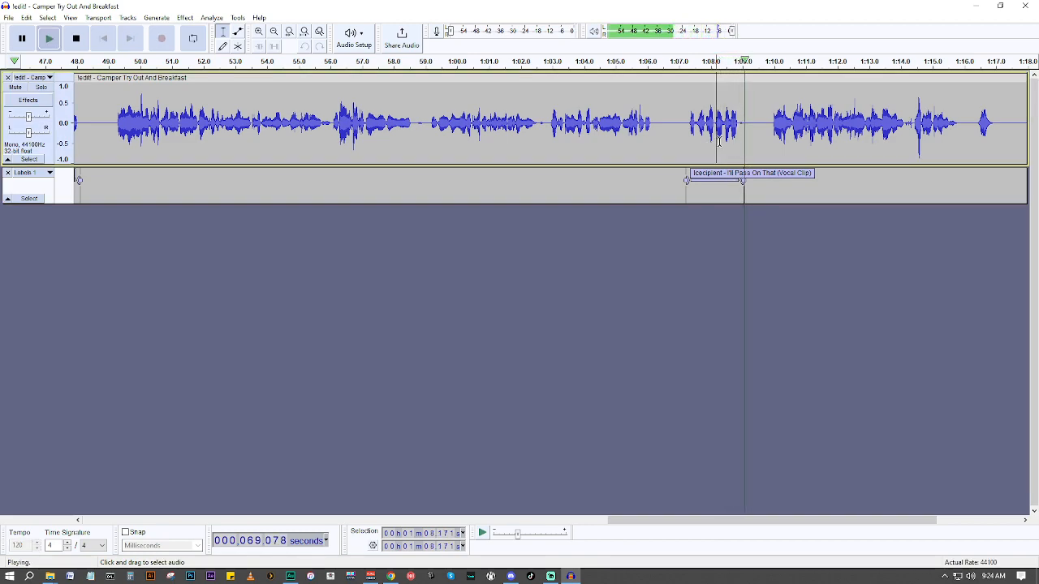
pyautogui.press('space')
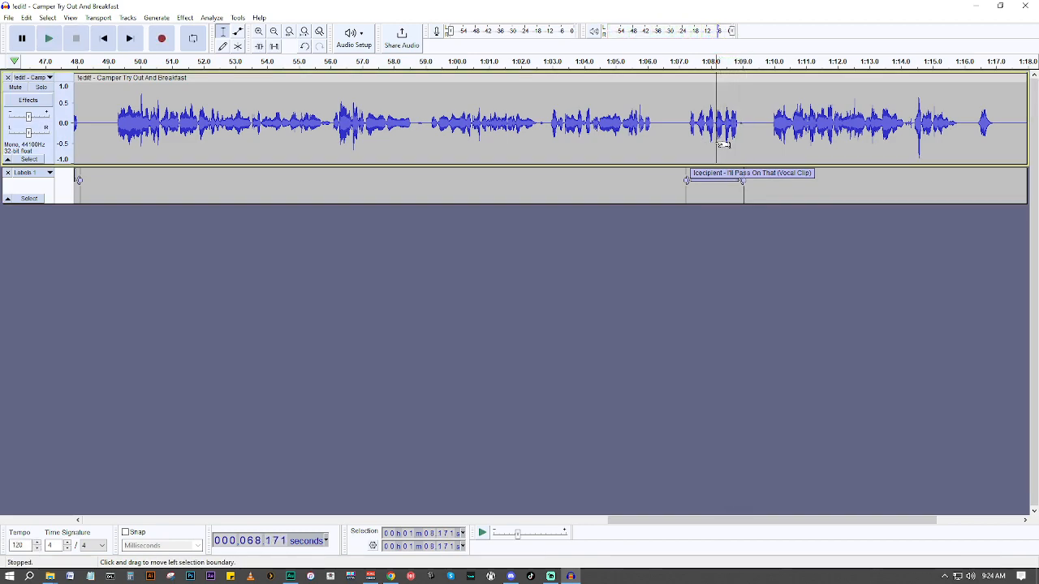
pyautogui.click(715, 144)
pyautogui.moveTo(714, 144); pyautogui.dragTo(723, 144)
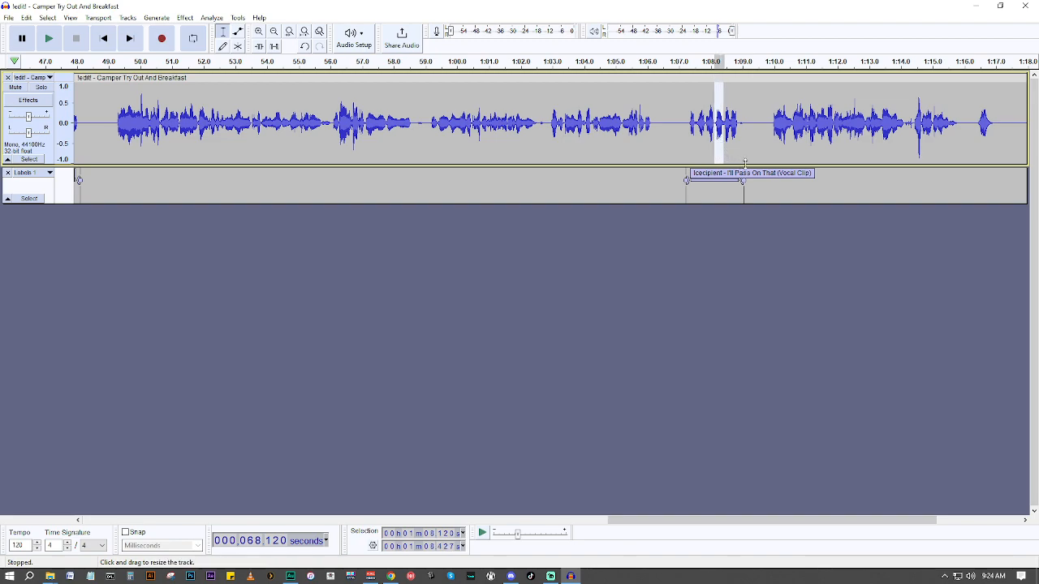
pyautogui.press('space')
pyautogui.press('space')
pyautogui.press('space')
pyautogui.press('space')
pyautogui.press('space')
# Step: Add a label over the selected word and name it "Icecipient - Pass (Vocal Clip)"
pyautogui.moveTo(716, 157); pyautogui.dragTo(720, 192)
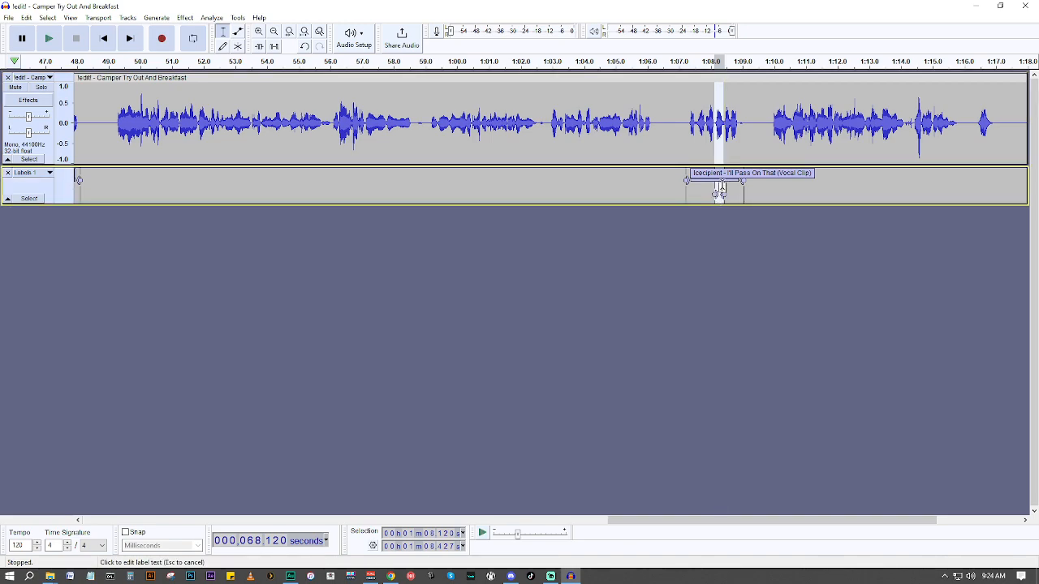
pyautogui.click(754, 216)
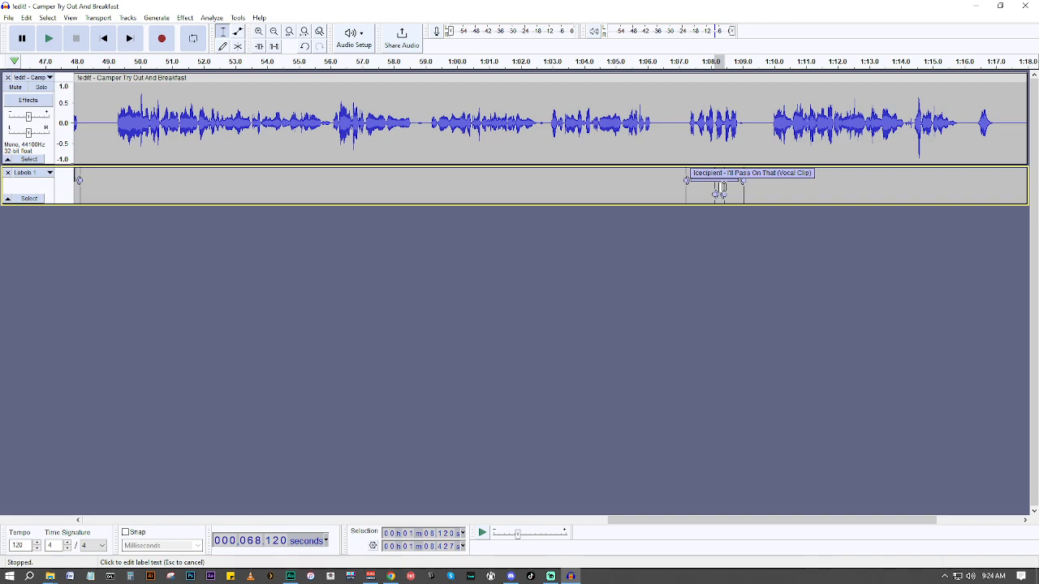
pyautogui.write('Icecipient -  (Vocal Clip)')
pyautogui.write('Pass')
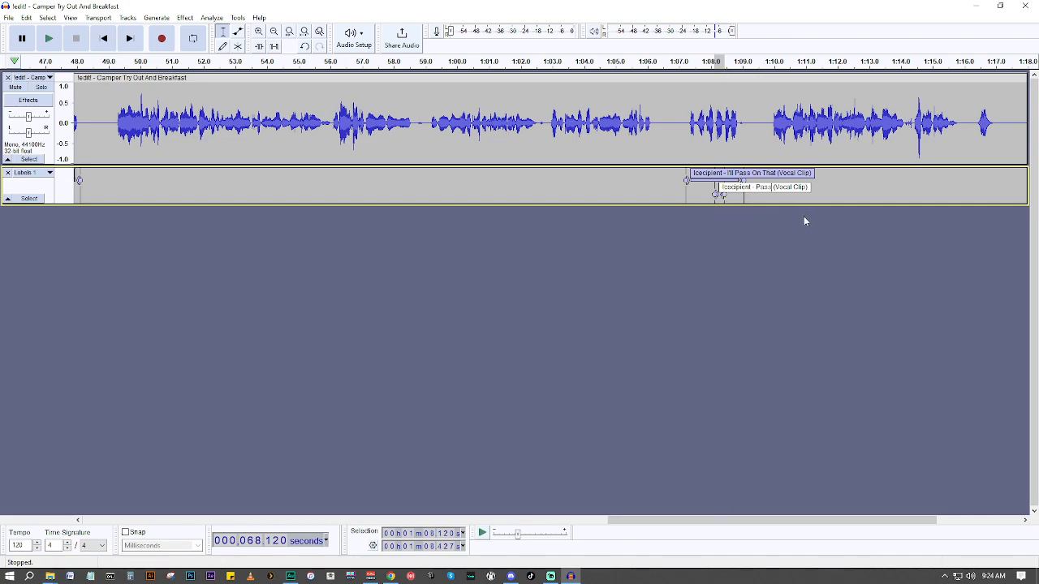
# Step: Look over the labels along the timeline and open the Label Editor to review their names, start times and end times
pyautogui.hscroll(-20, 780, 206)
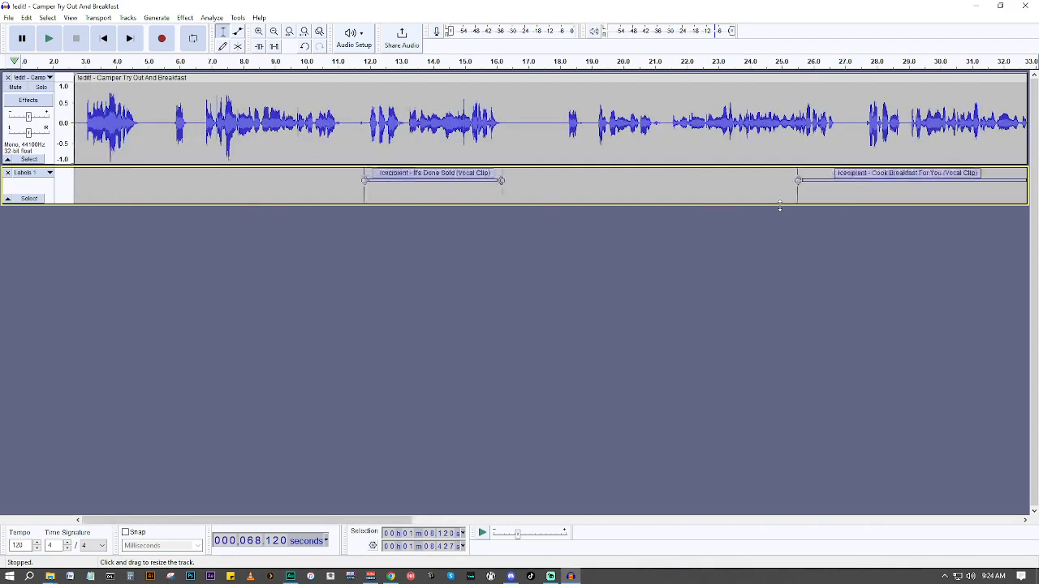
pyautogui.hscroll(20, 780, 206)
pyautogui.hscroll(-20, 780, 206)
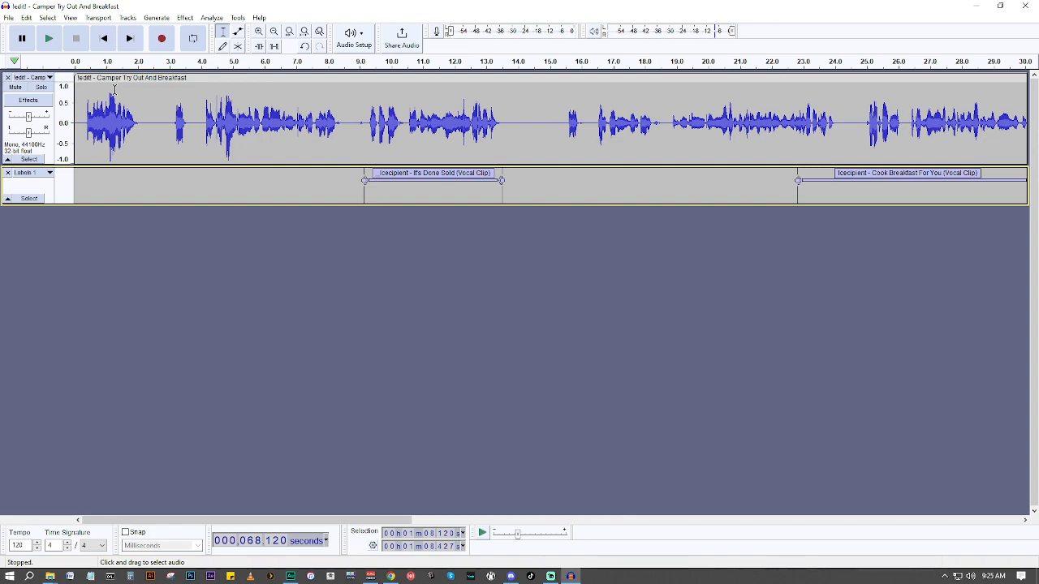
pyautogui.click(26, 18)
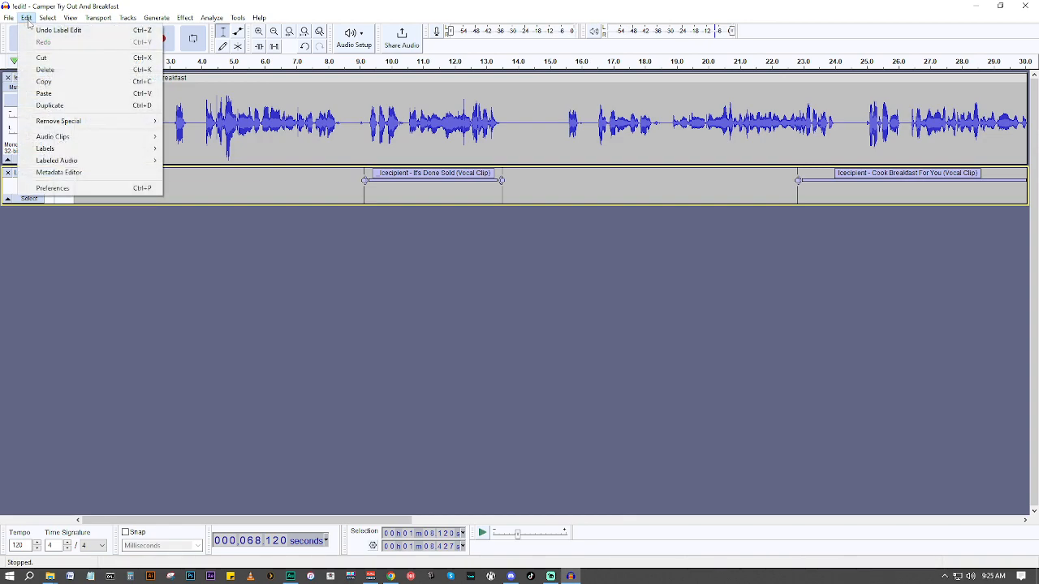
pyautogui.moveTo(77, 138)
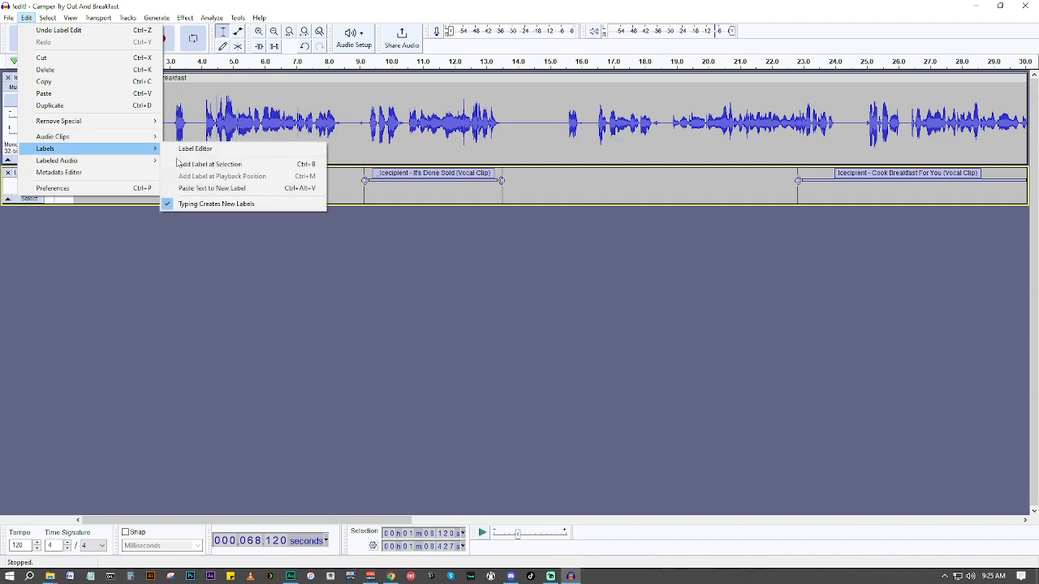
pyautogui.click(195, 149)
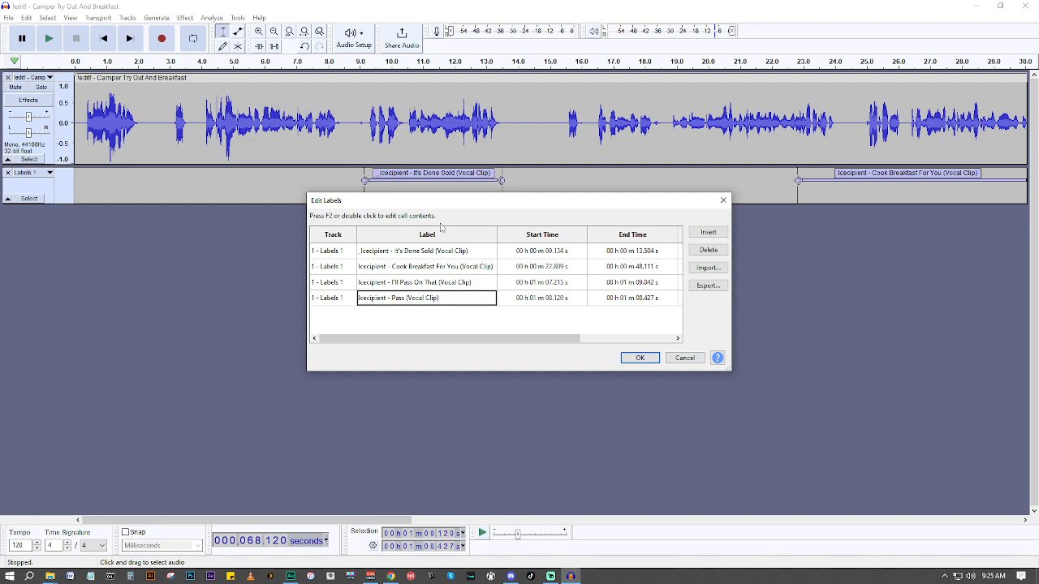
# Step: Review the remaining time and frequency columns for all labels in the Label Editor, and close it without changes
pyautogui.hscroll(3, 475, 284)
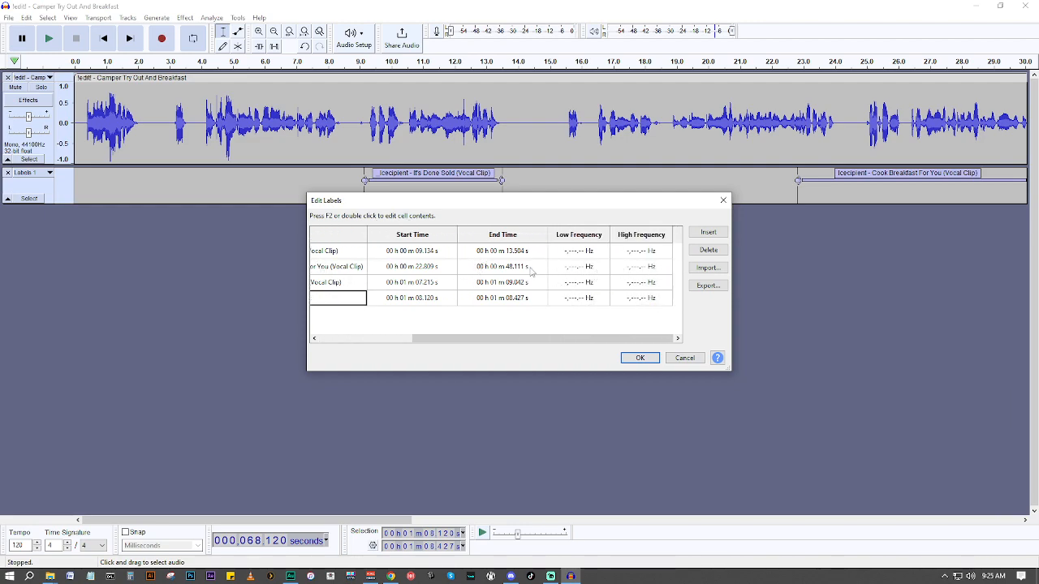
pyautogui.hscroll(-3, 531, 271)
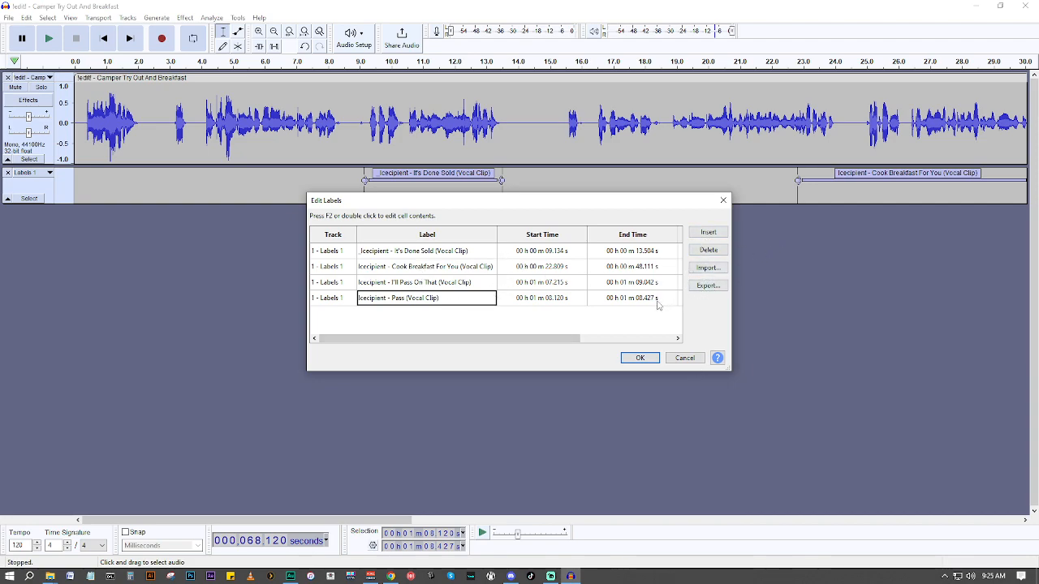
pyautogui.click(684, 358)
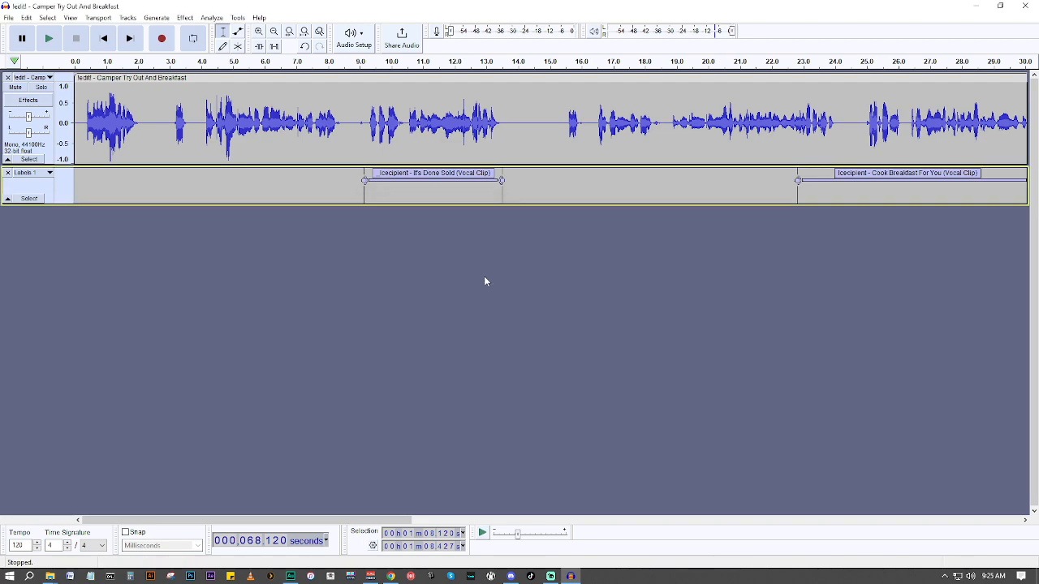
# Step: Open the audio export settings and set the export range to Multiple Files, split by labels and named using the label names
pyautogui.click(7, 18)
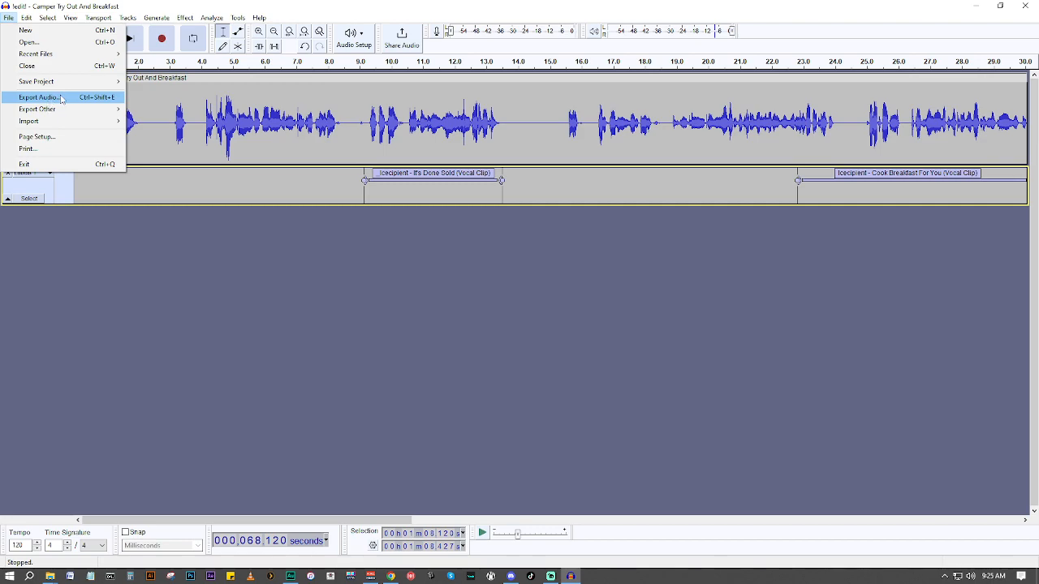
pyautogui.click(60, 99)
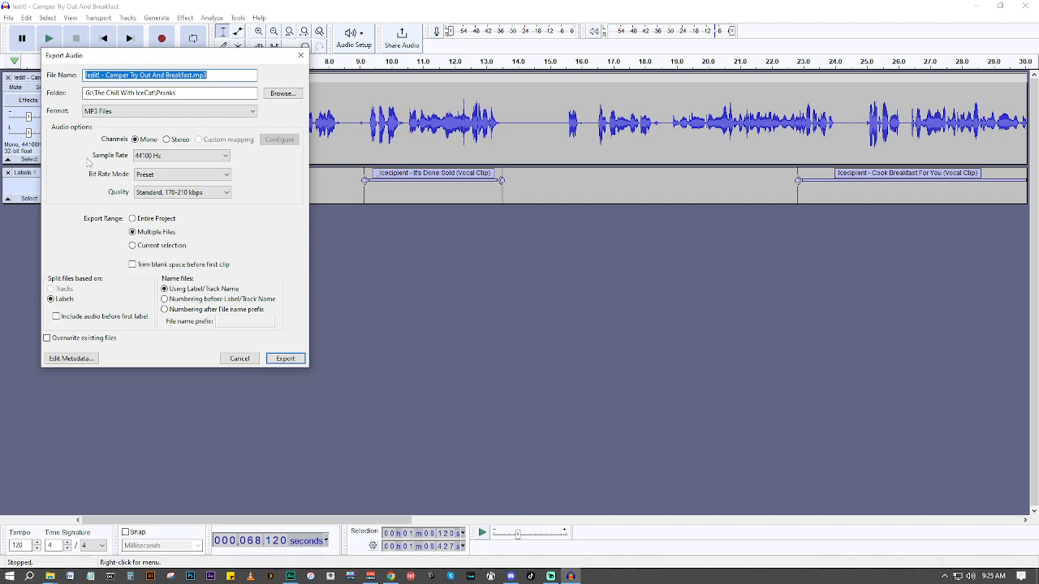
pyautogui.click(132, 219)
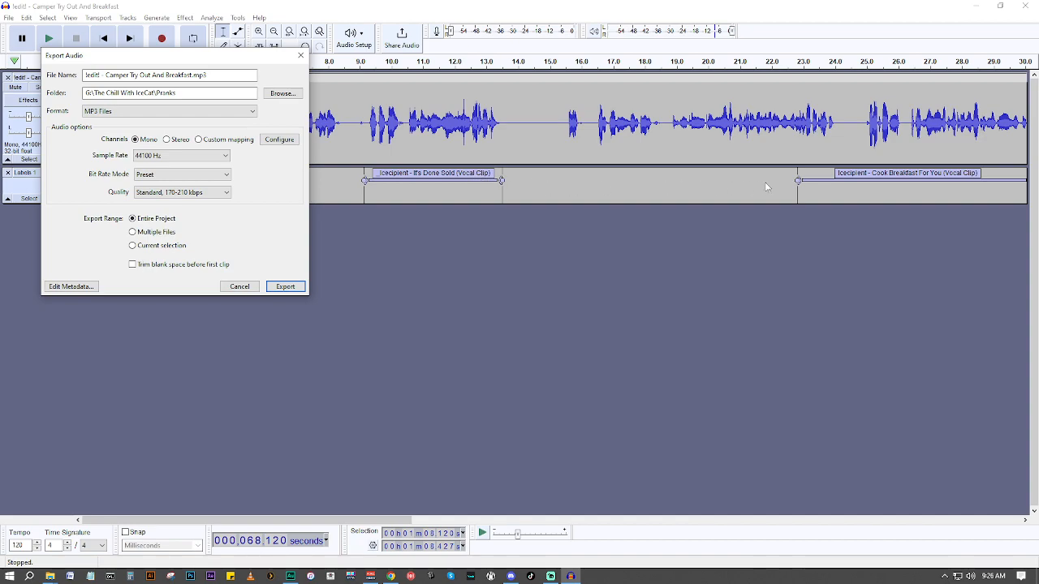
pyautogui.click(191, 77)
pyautogui.press('BackSpace')
pyautogui.write('.')
pyautogui.click(138, 233)
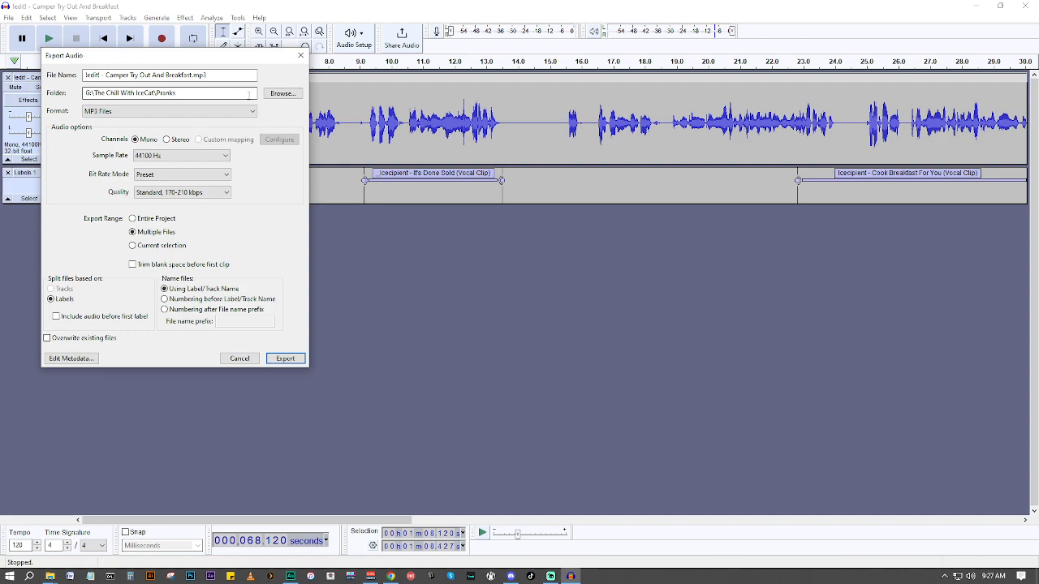
# Step: Set the export folder to G:\The Chill With IceCat\Pranks\Icecipeint and export the labelled sections as separate MP3 files
pyautogui.click(282, 94)
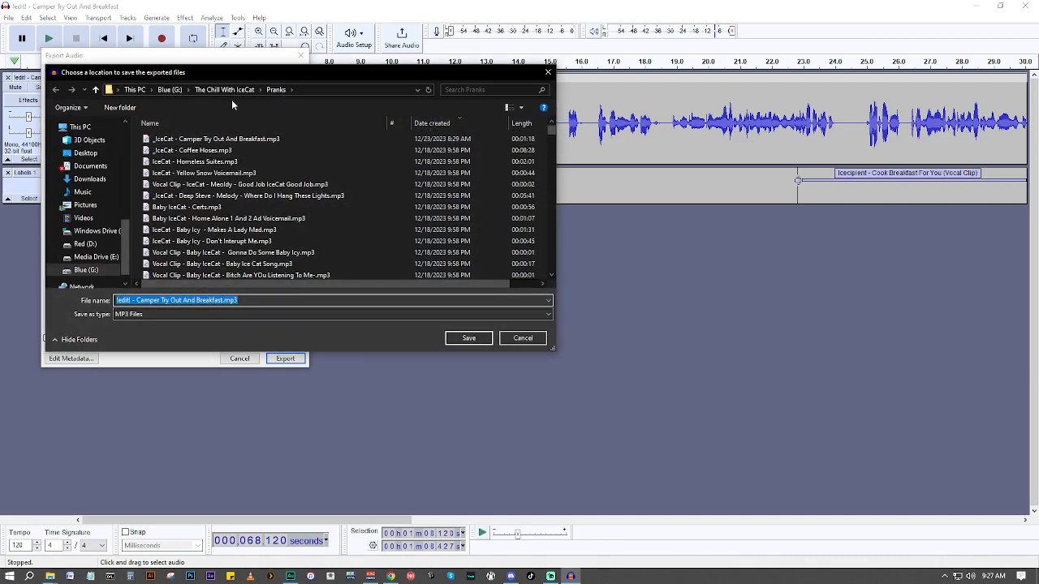
pyautogui.scroll(-5, 276, 138)
pyautogui.scroll(-10, 276, 138)
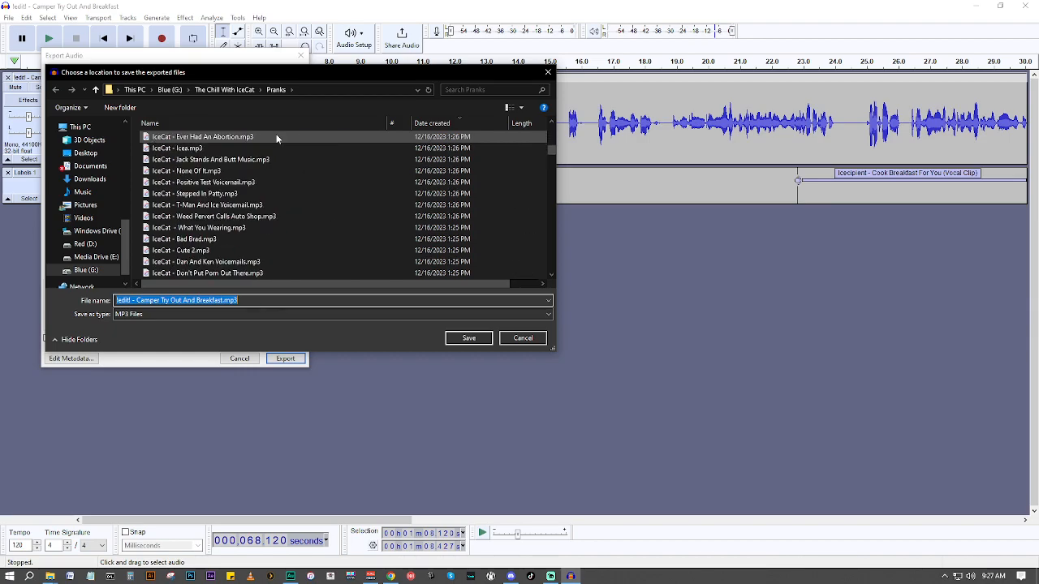
pyautogui.scroll(-5, 276, 138)
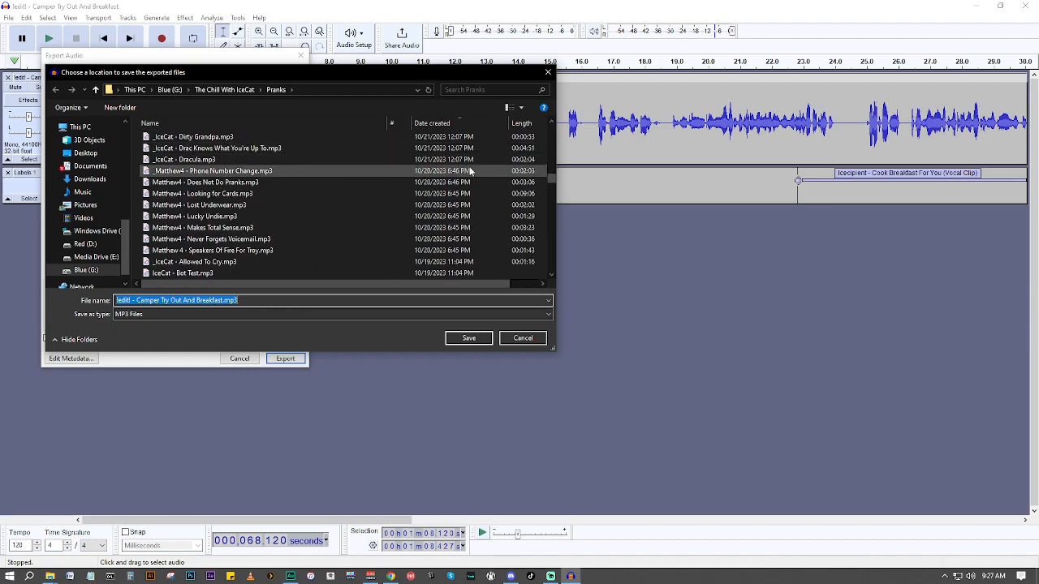
pyautogui.moveTo(549, 177); pyautogui.dragTo(549, 272)
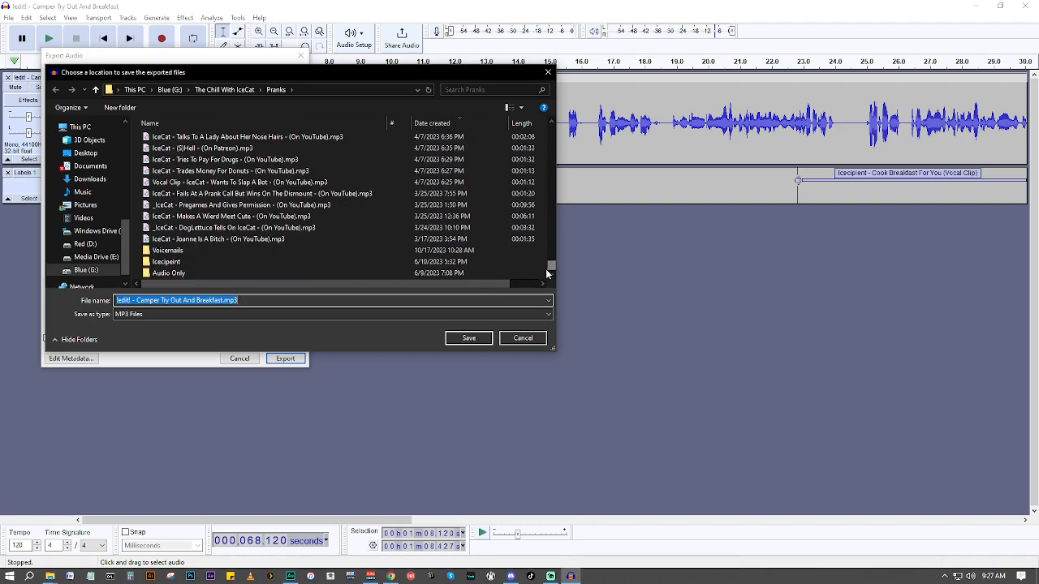
pyautogui.doubleClick(190, 262)
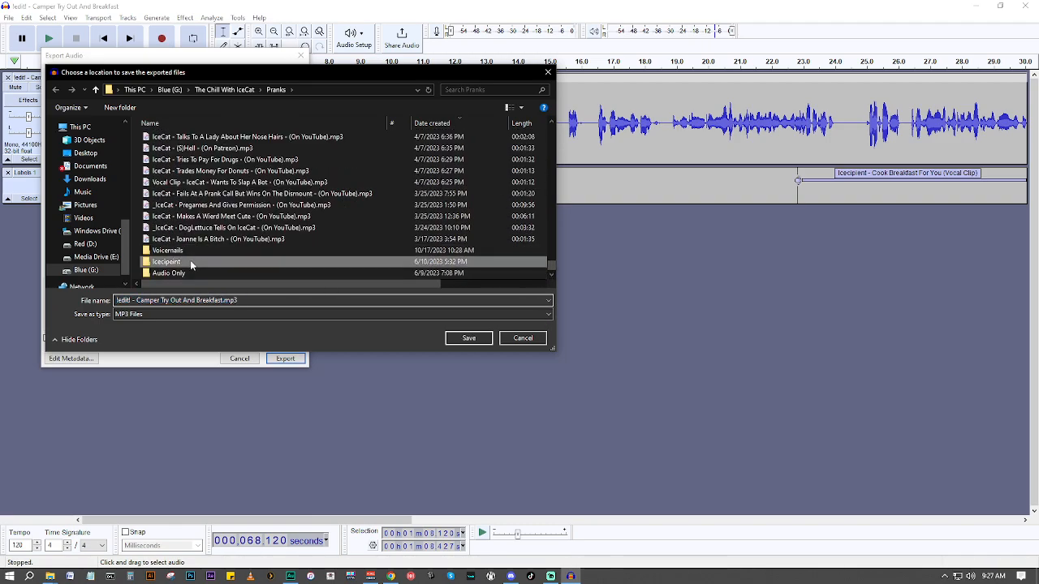
pyautogui.click(468, 339)
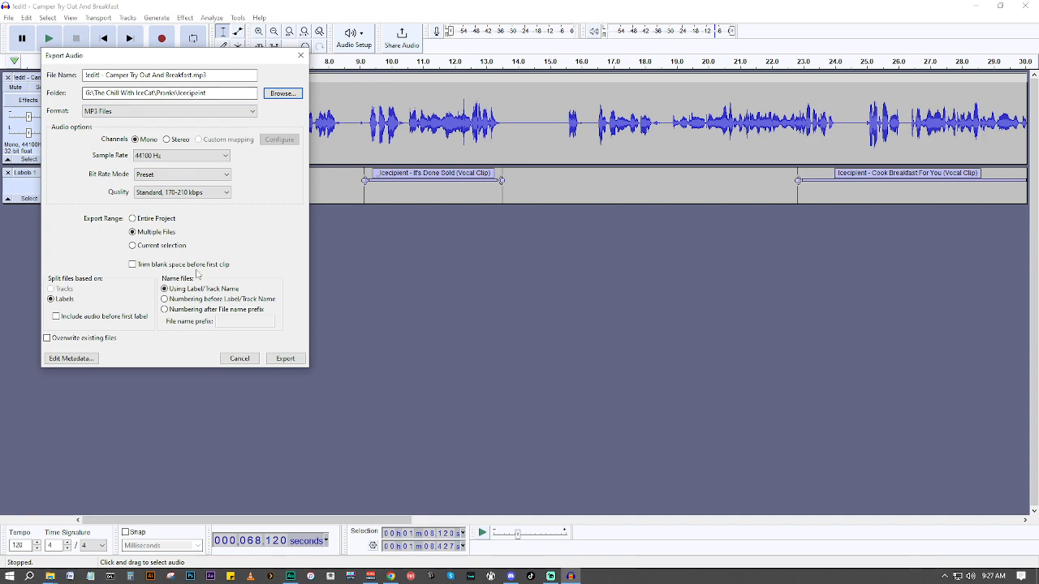
pyautogui.click(281, 359)
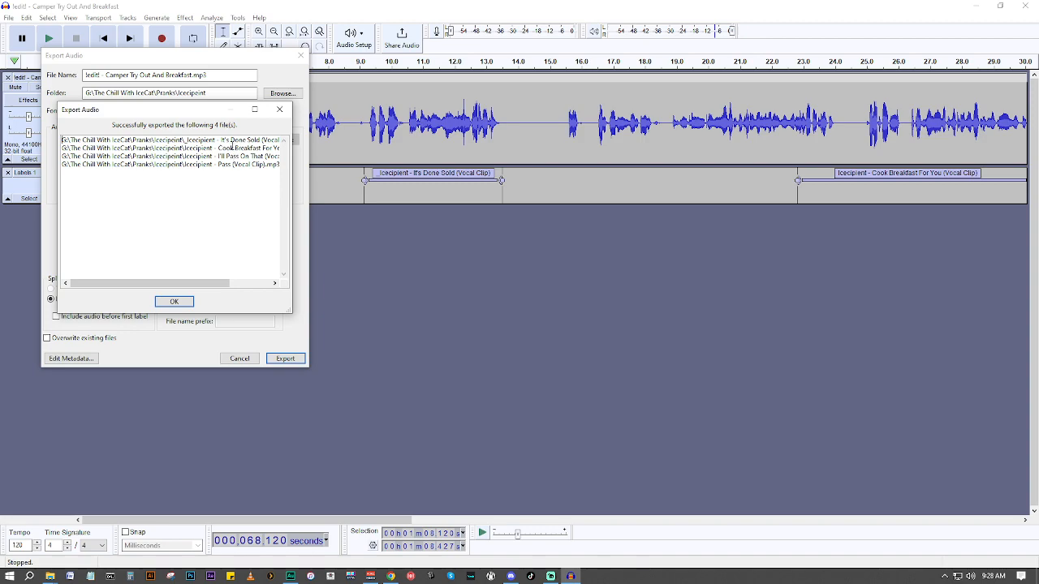
pyautogui.click(174, 302)
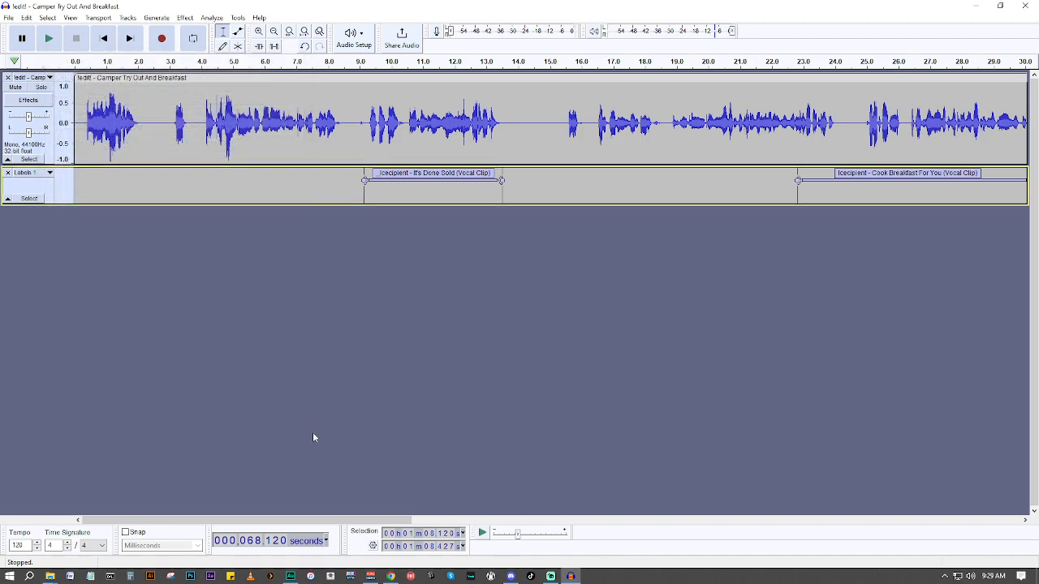
# Step: Switch to the Icecipeint folder in File Explorer and sort it by date created, newest first, to check the exported clips
pyautogui.moveTo(49, 577)
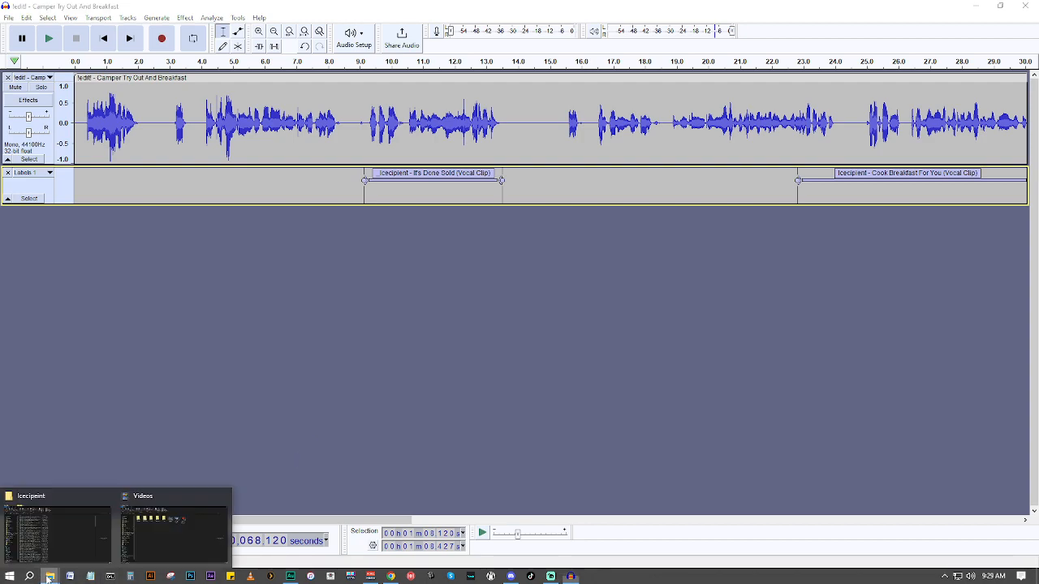
pyautogui.click(61, 501)
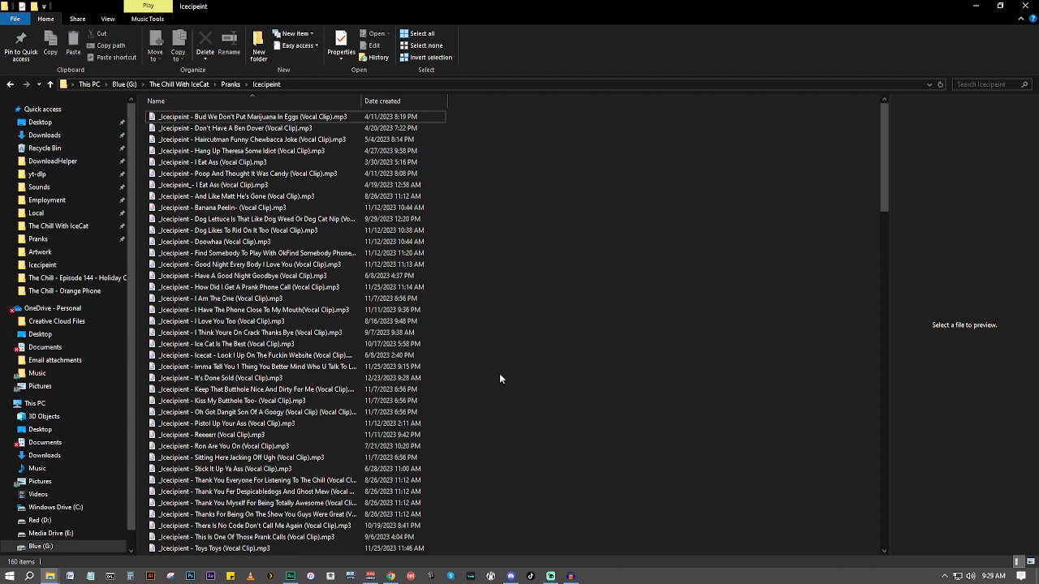
pyautogui.click(408, 102)
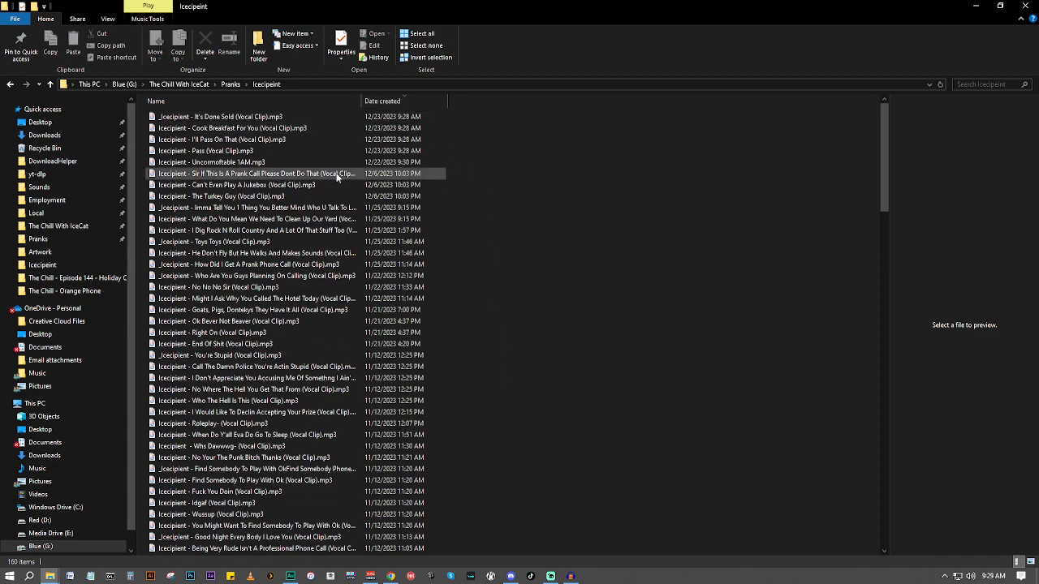
pyautogui.click(382, 99)
pyautogui.click(382, 99)
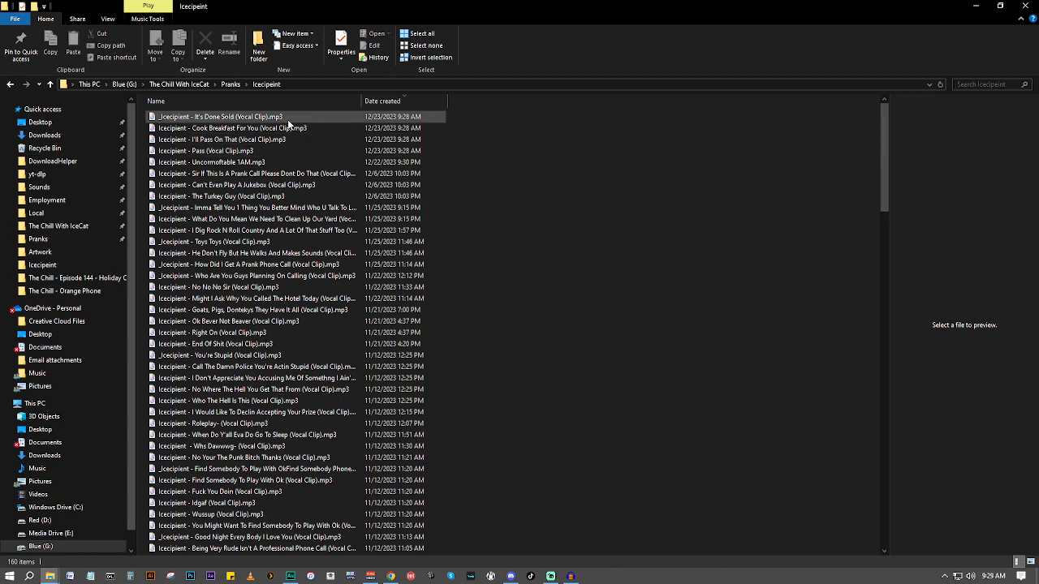
# Step: Sort the folder by name to look through the clips, and return it to sorting by date created
pyautogui.click(199, 101)
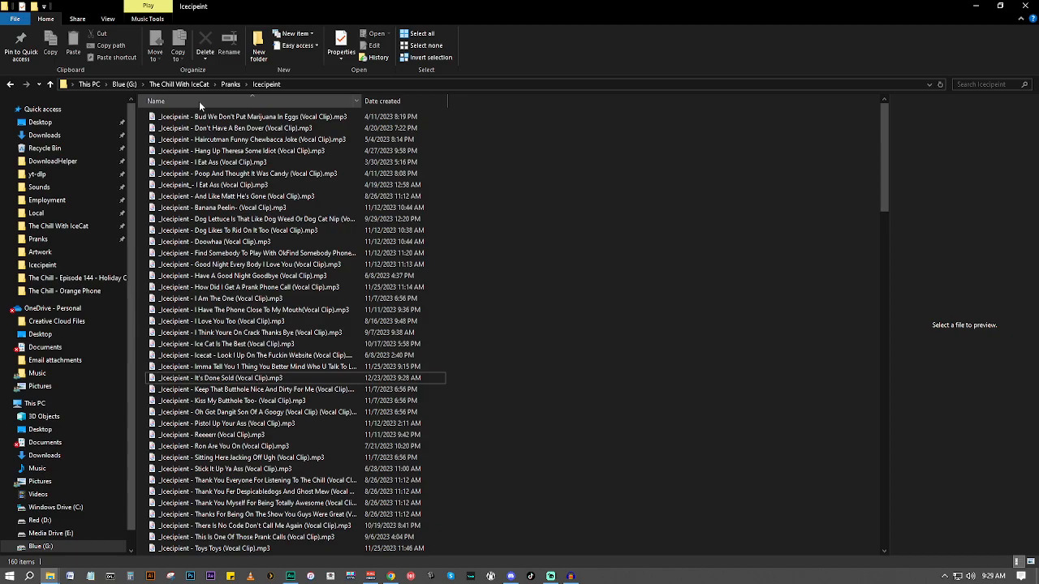
pyautogui.scroll(-20, 188, 122)
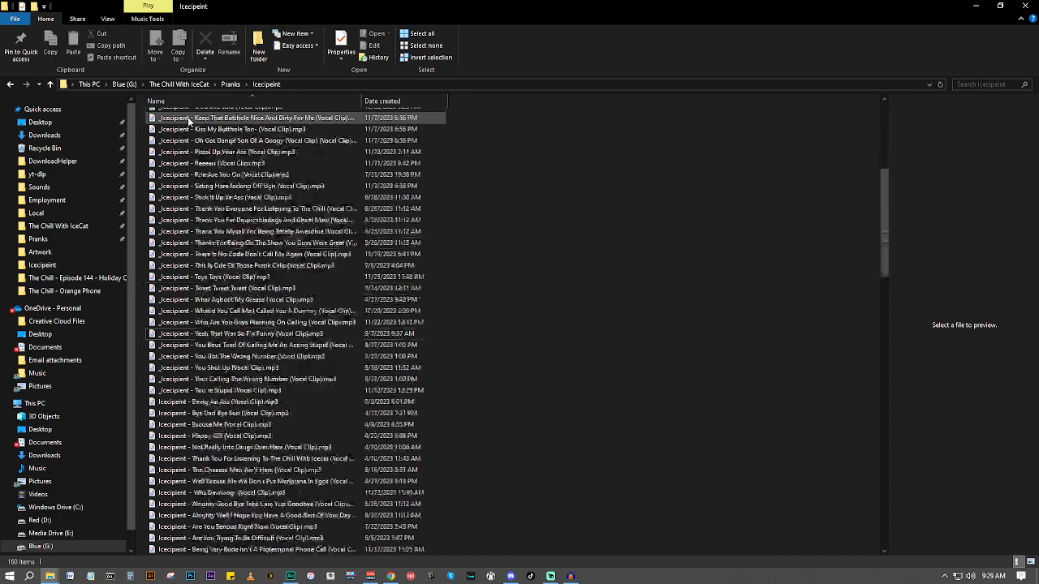
pyautogui.scroll(15, 189, 122)
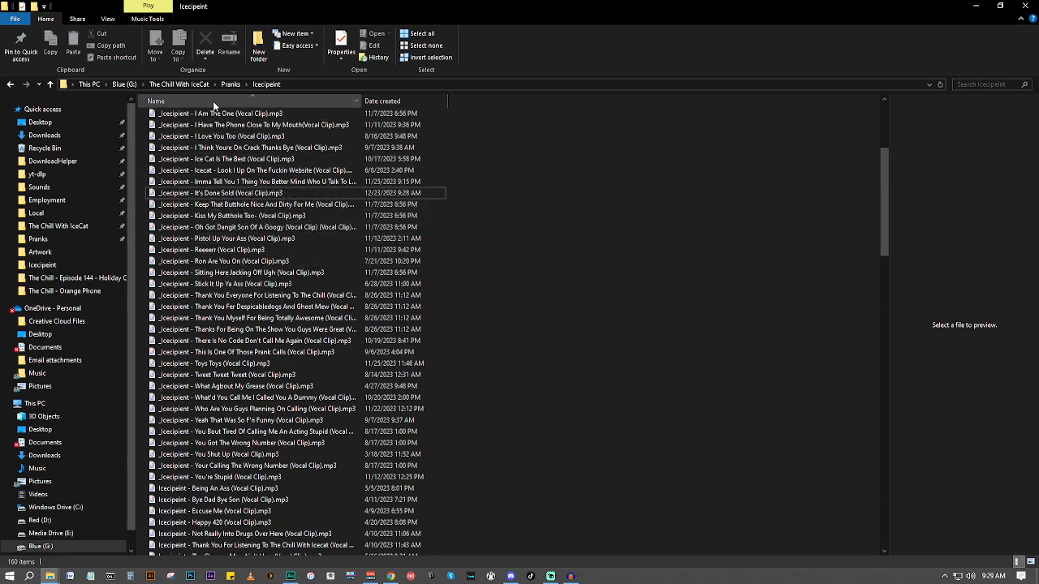
pyautogui.click(371, 104)
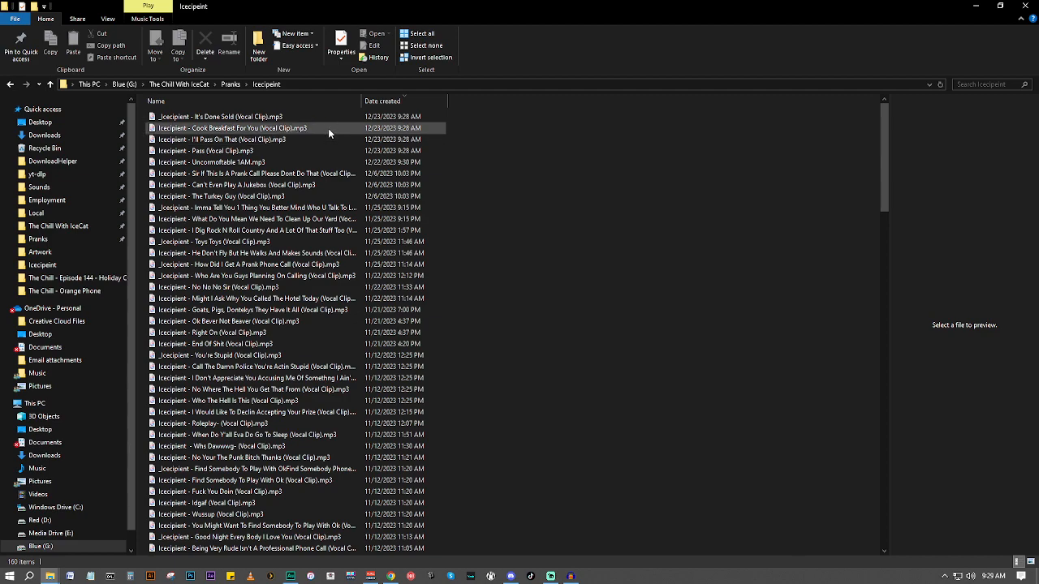
# Step: Select the exported "Icecipient - Pass (Vocal Clip)" file, and play "Icecipient - I'll Pass On That (Vocal Clip)" in the preview
pyautogui.click(328, 152)
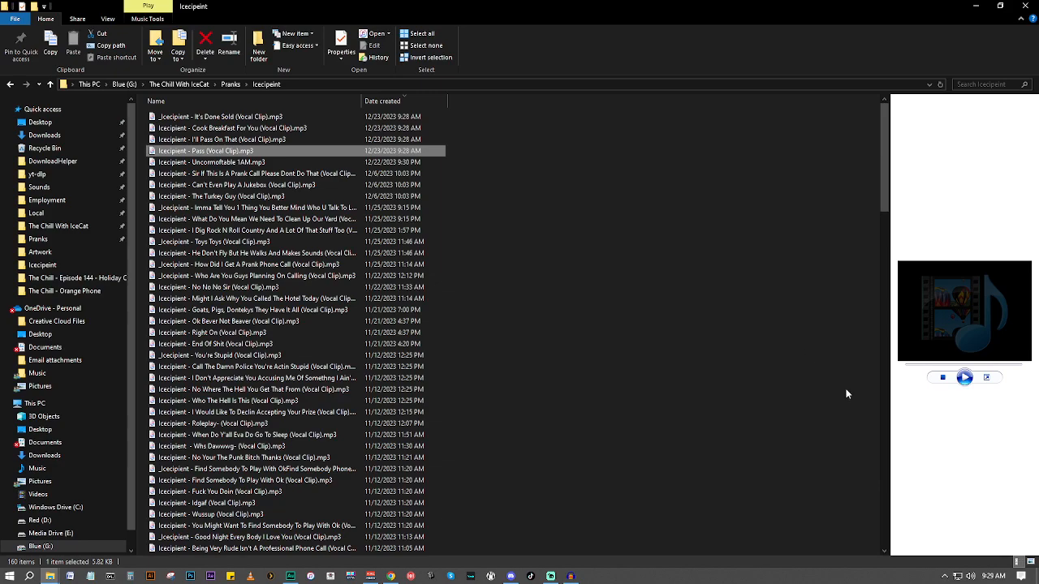
pyautogui.click(245, 143)
pyautogui.click(965, 377)
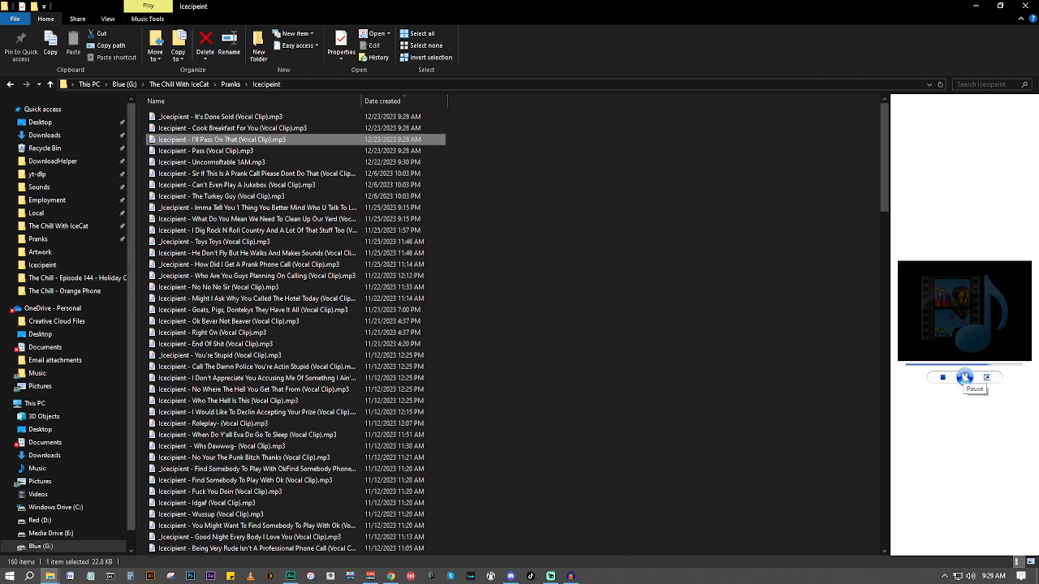
# Step: Return to the Audacity project and look over the labels from the start to the end of the timeline
pyautogui.click(970, 9)
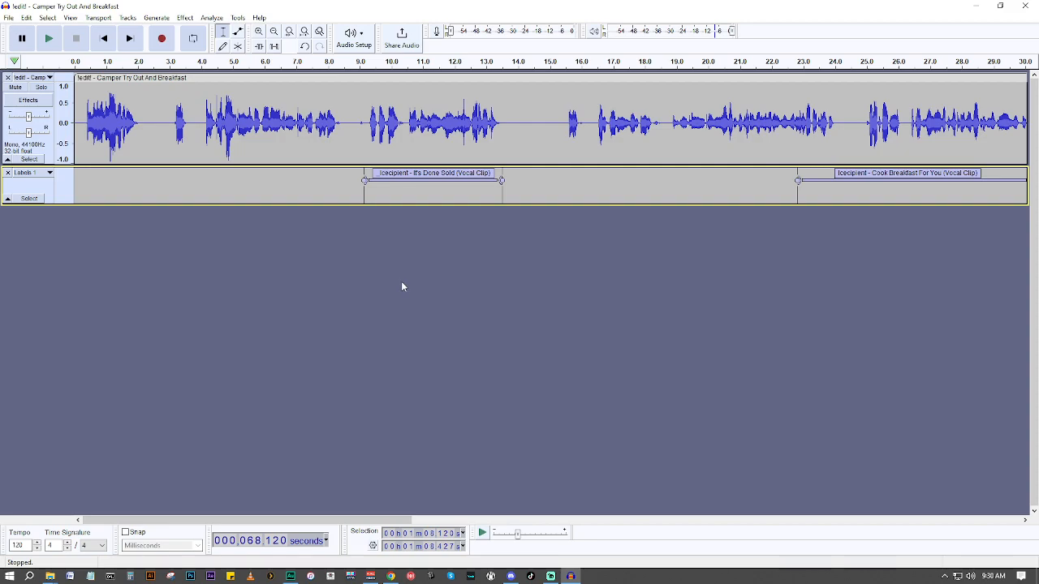
pyautogui.hscroll(10, 407, 281)
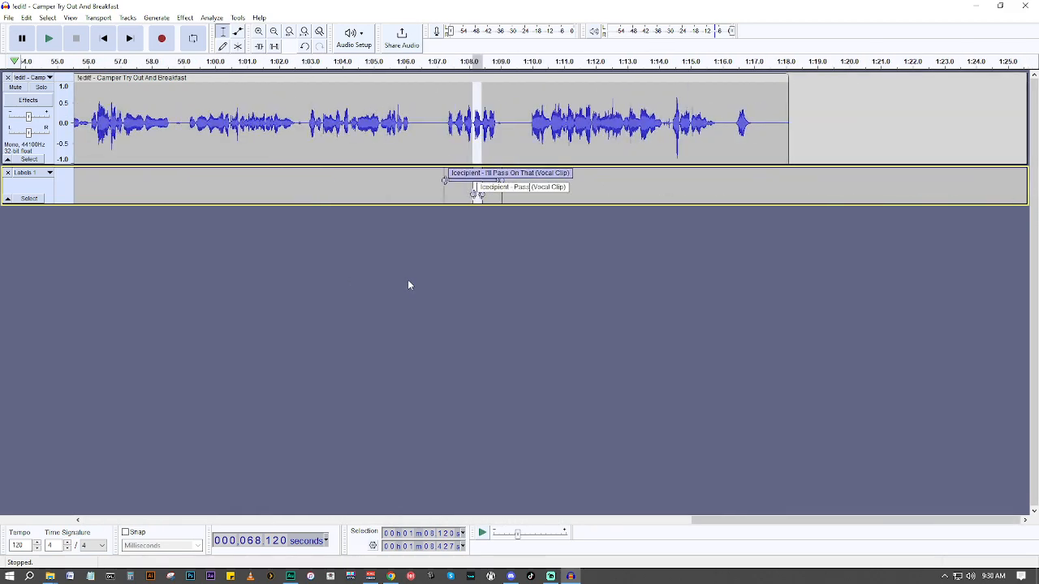
pyautogui.hscroll(-10, 409, 281)
pyautogui.hscroll(10, 408, 281)
pyautogui.click(550, 576)
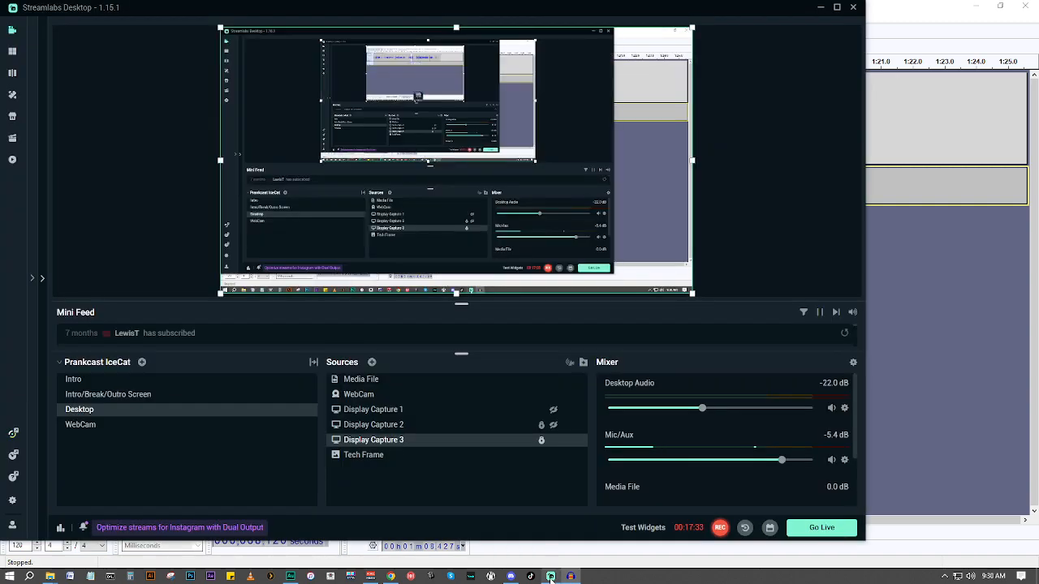